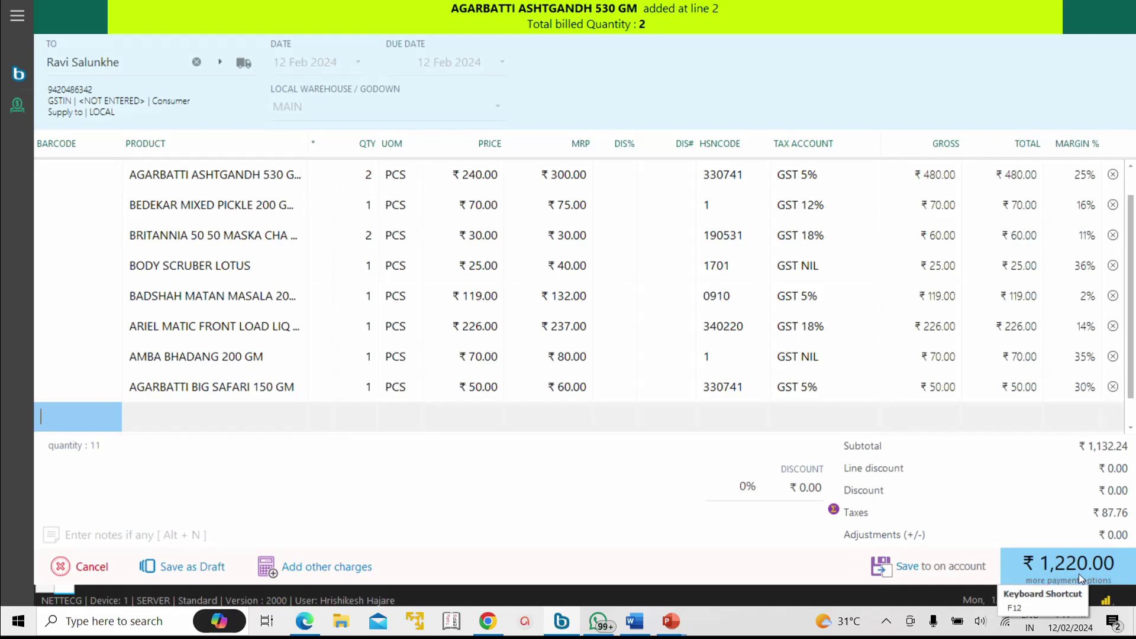
# Step: Open the payment screen for the ₹1,220.00 bill and enter 1,500 as cash tendered
pyautogui.click(1078, 573)
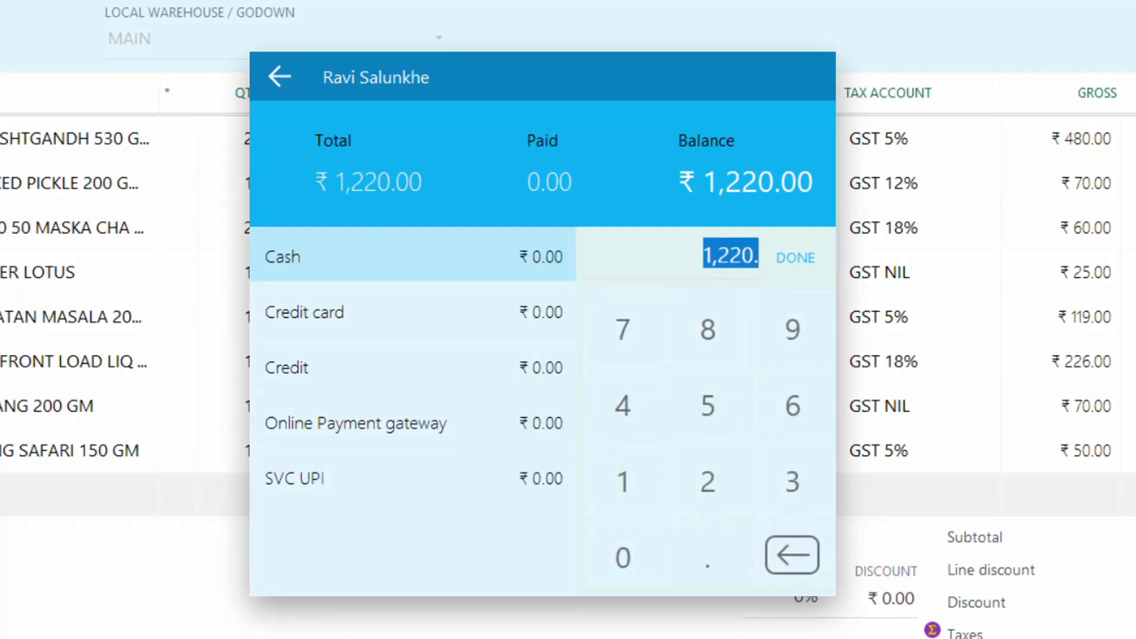
pyautogui.write('1,500')
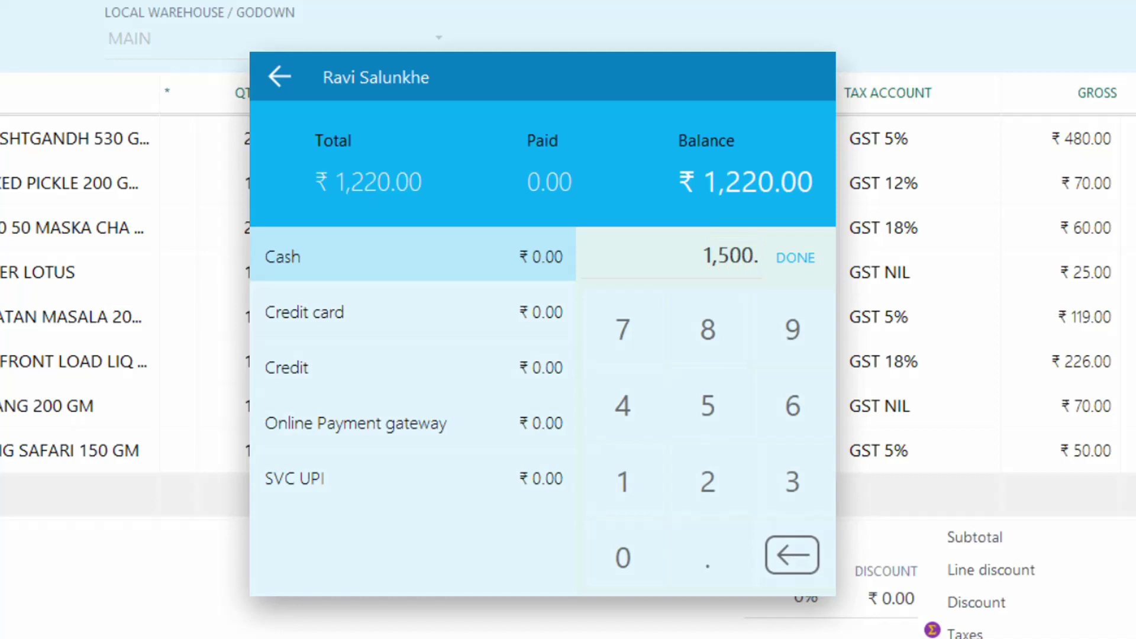
pyautogui.press('Return')
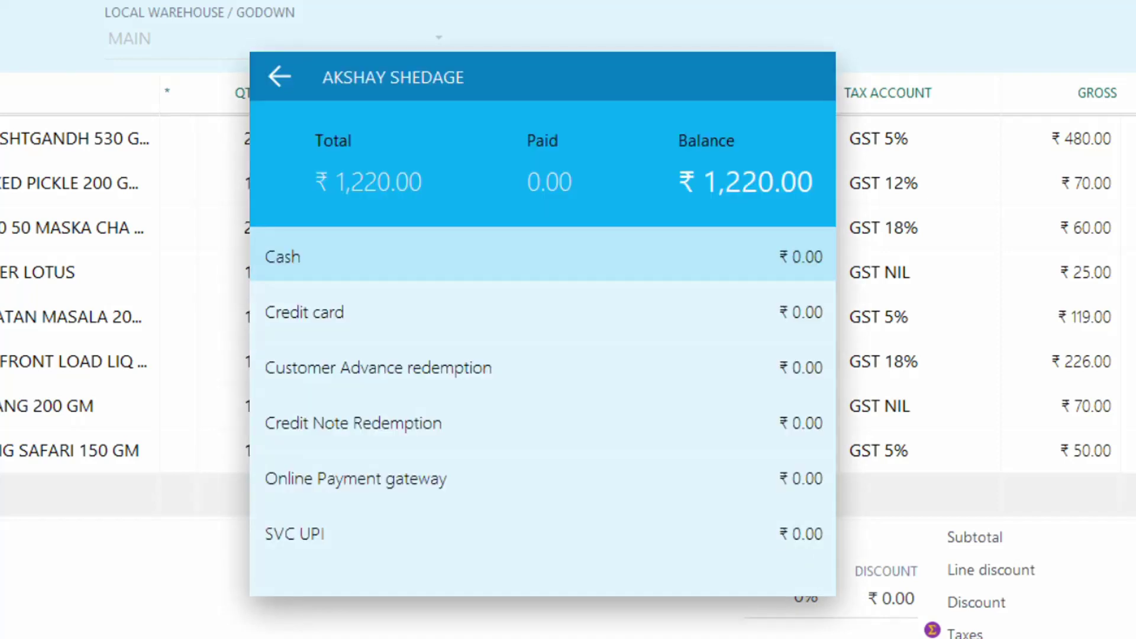
# Step: Split the payment as ₹500 cash and the remaining ₹720 by credit card
pyautogui.press('Return')
pyautogui.write('500')
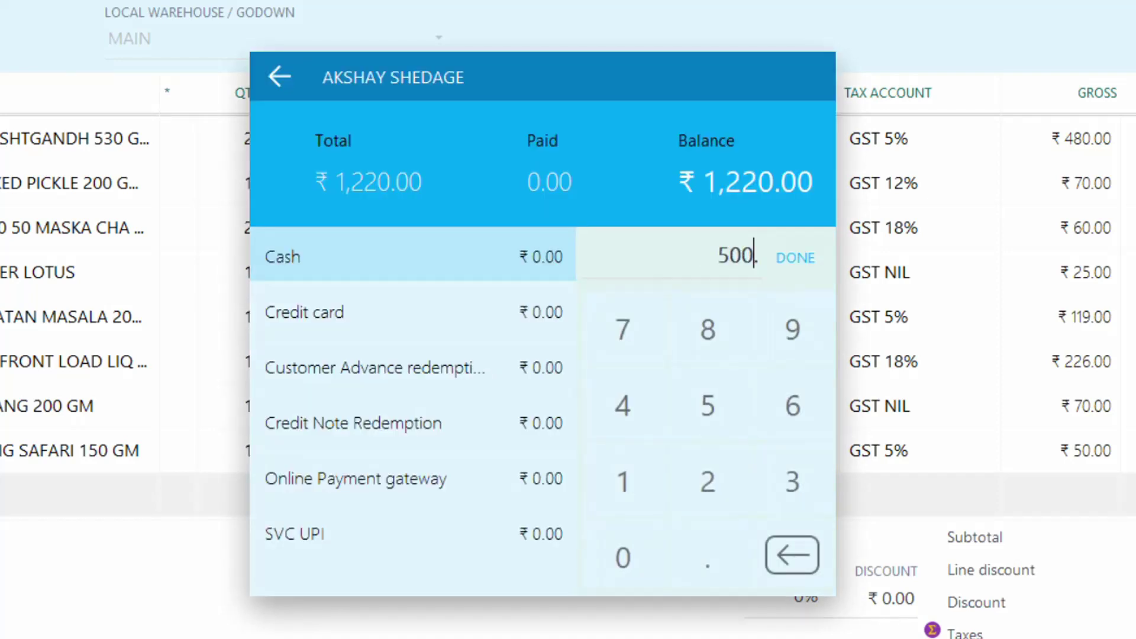
pyautogui.press('Return')
pyautogui.press('Down')
pyautogui.press('Return')
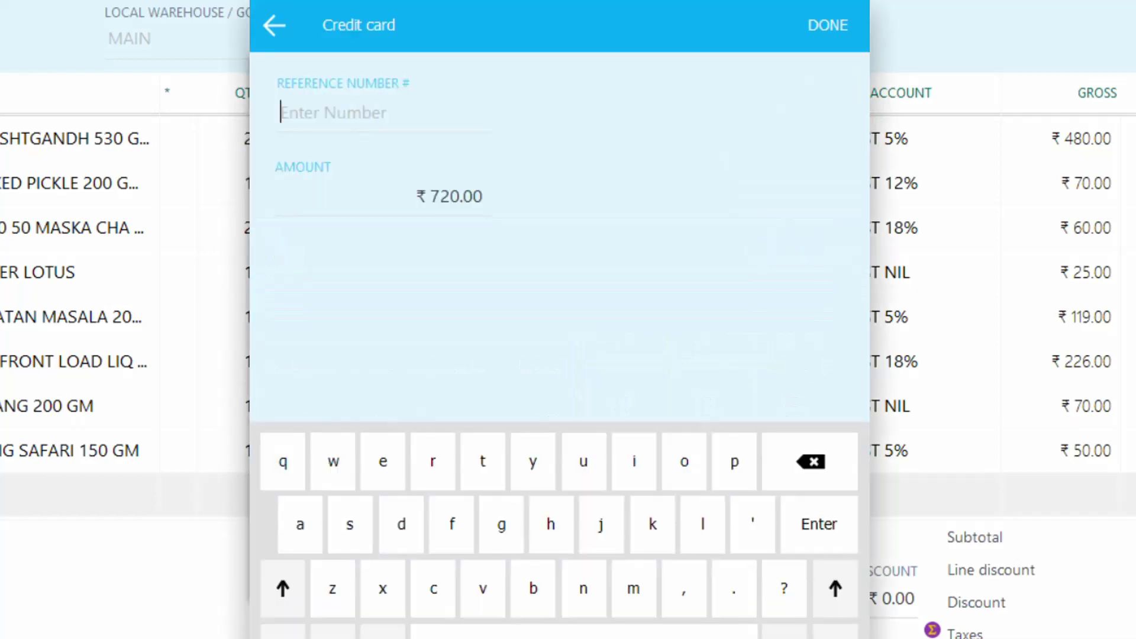
pyautogui.press('Return')
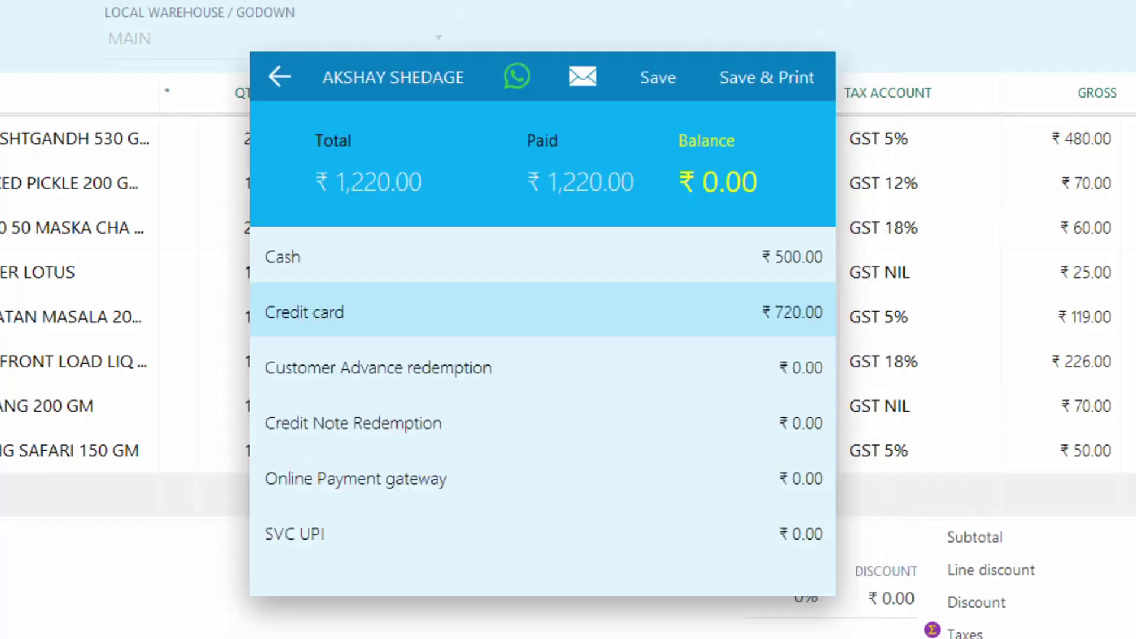
# Step: Save and print the fully paid tax invoice
pyautogui.press('Escape')
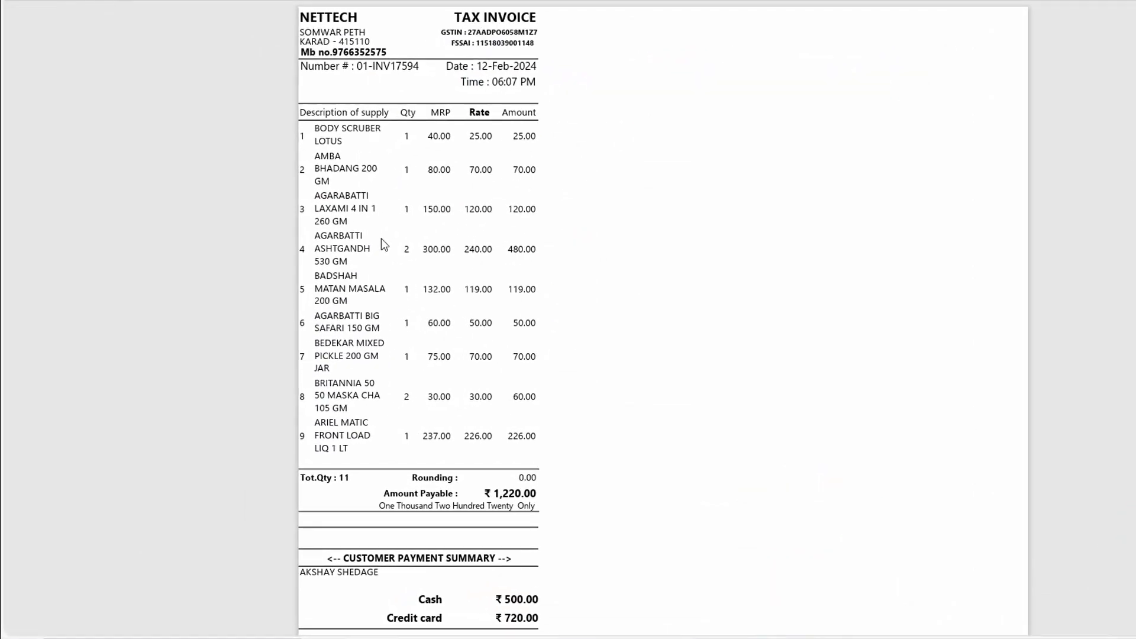
pyautogui.scroll(-4, 381, 239)
pyautogui.scroll(4, 417, 268)
# Step: Register a new customer by mobile number and name on a fresh invoice, then add a ₹30.00 Britannia item
pyautogui.press('Escape')
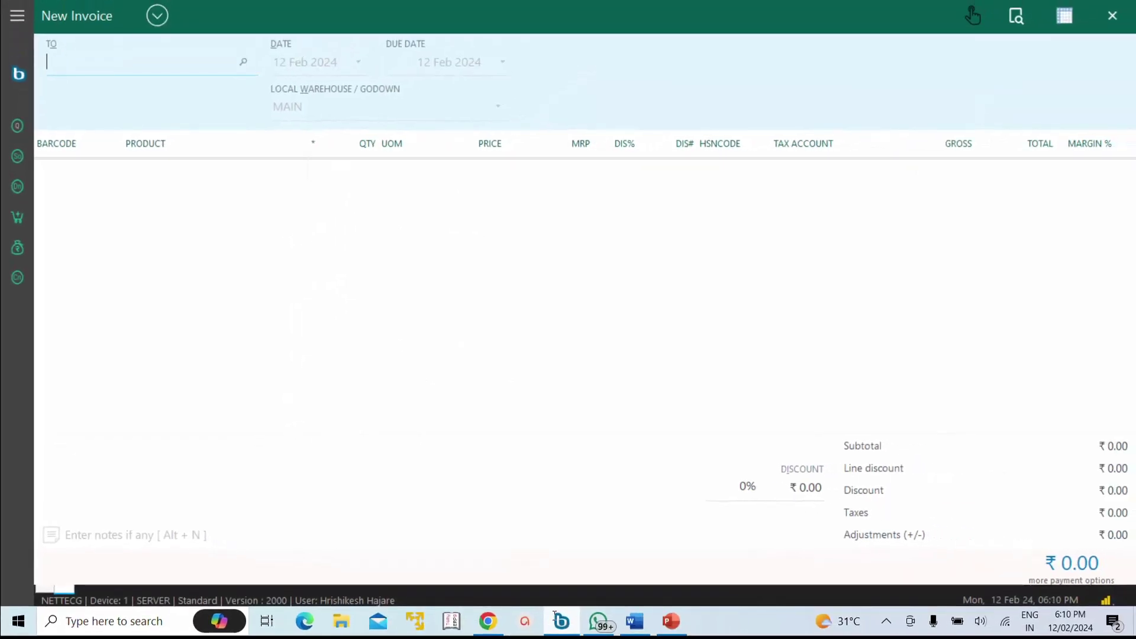
pyautogui.click(97, 55)
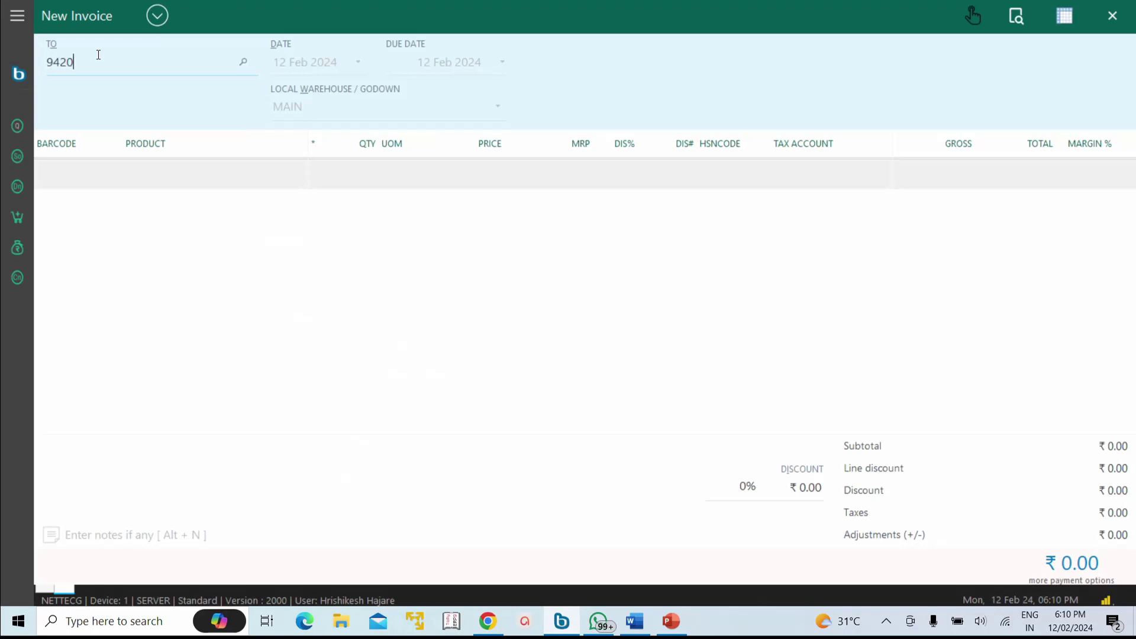
pyautogui.press('Return')
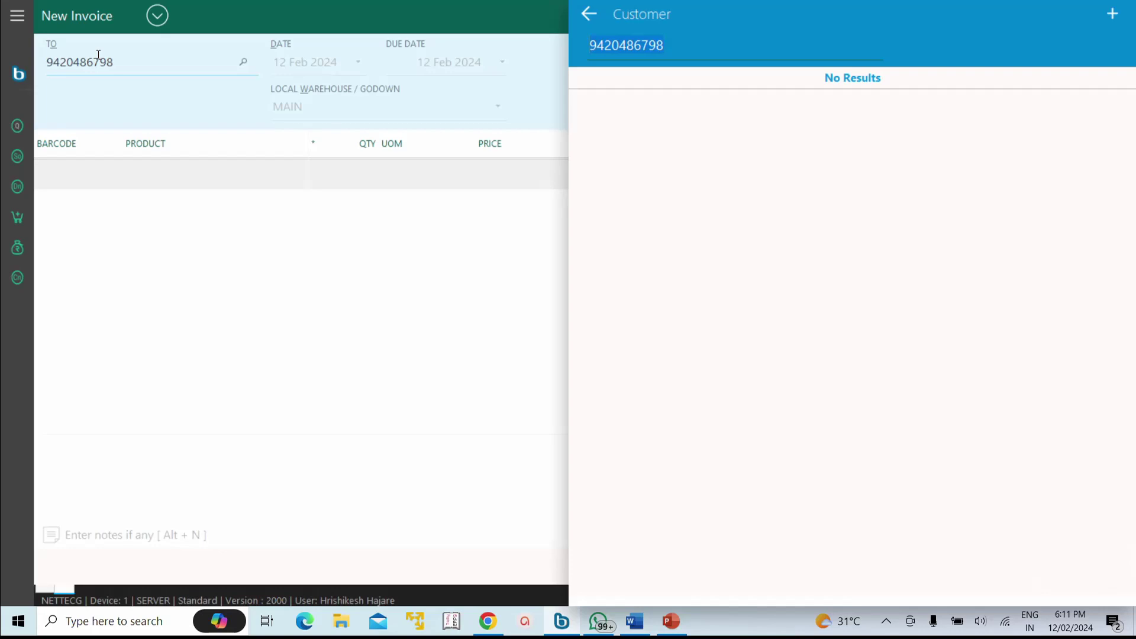
pyautogui.press('Return')
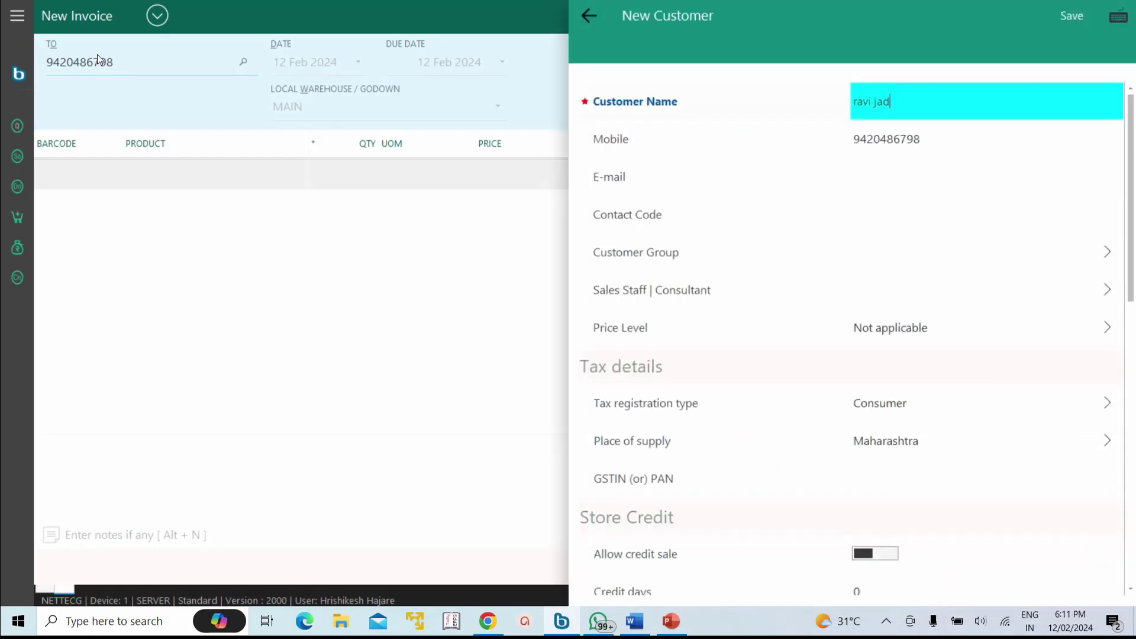
pyautogui.press('Return')
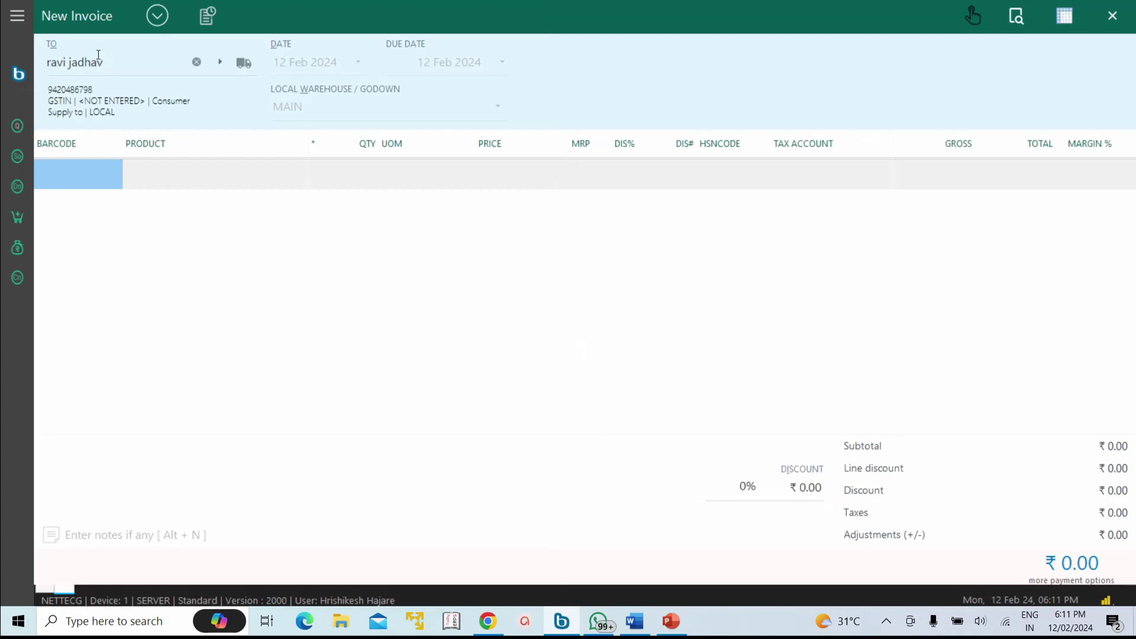
pyautogui.press('Return')
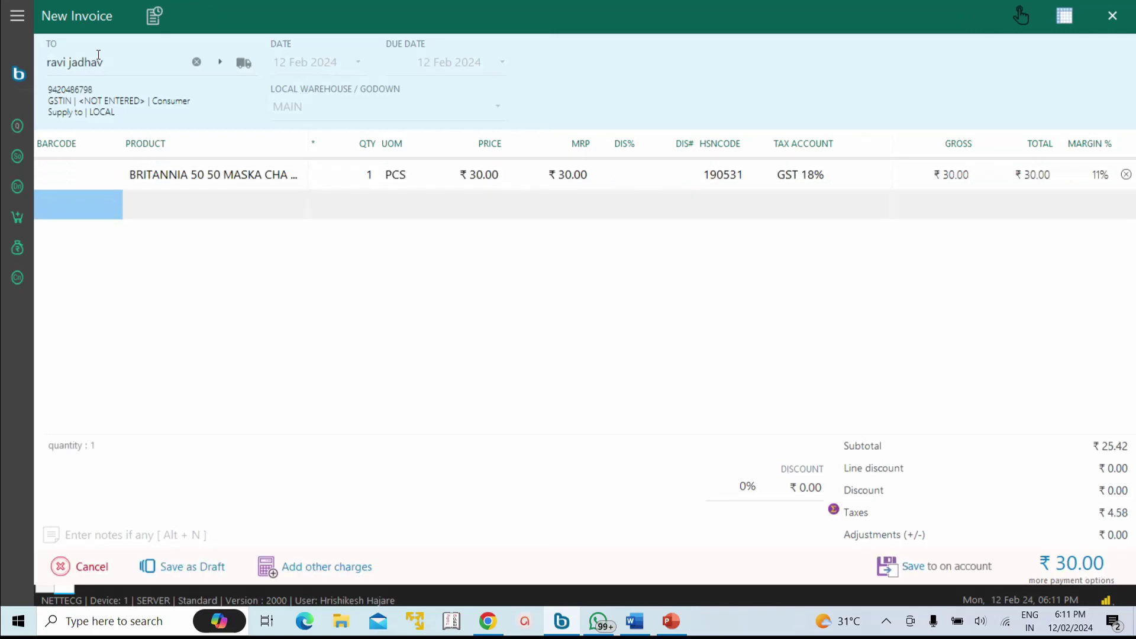
# Step: Add two agarbatti items and 5 Big Safari packs at ₹55 with a /2 discount, then look up loose sugar (sm)
pyautogui.press('Return')
pyautogui.press('Return')
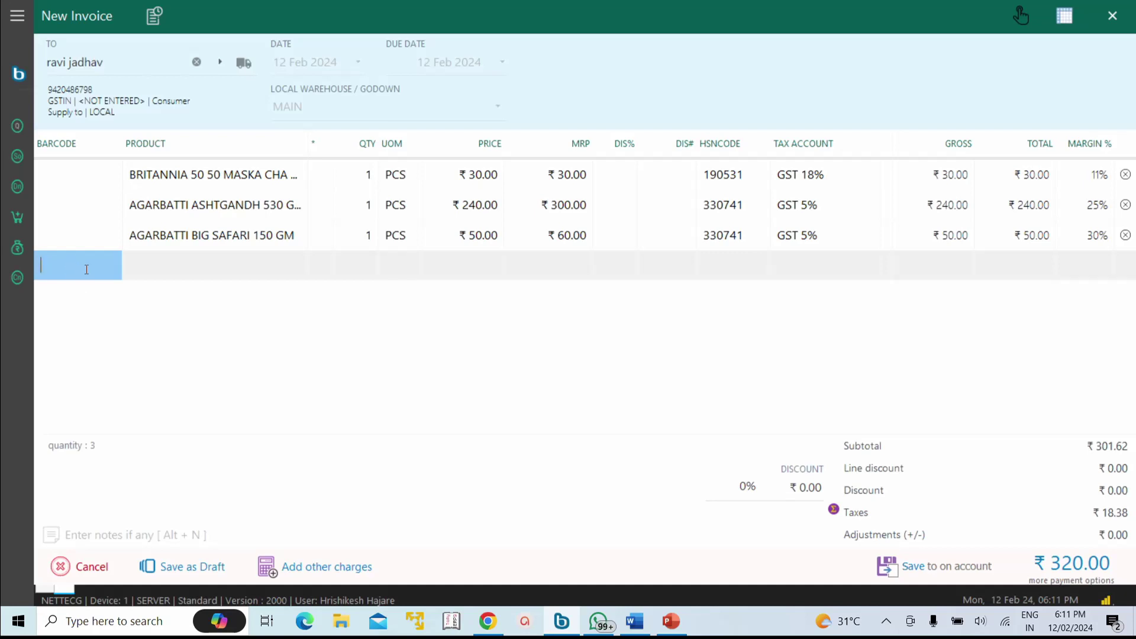
pyautogui.write('=')
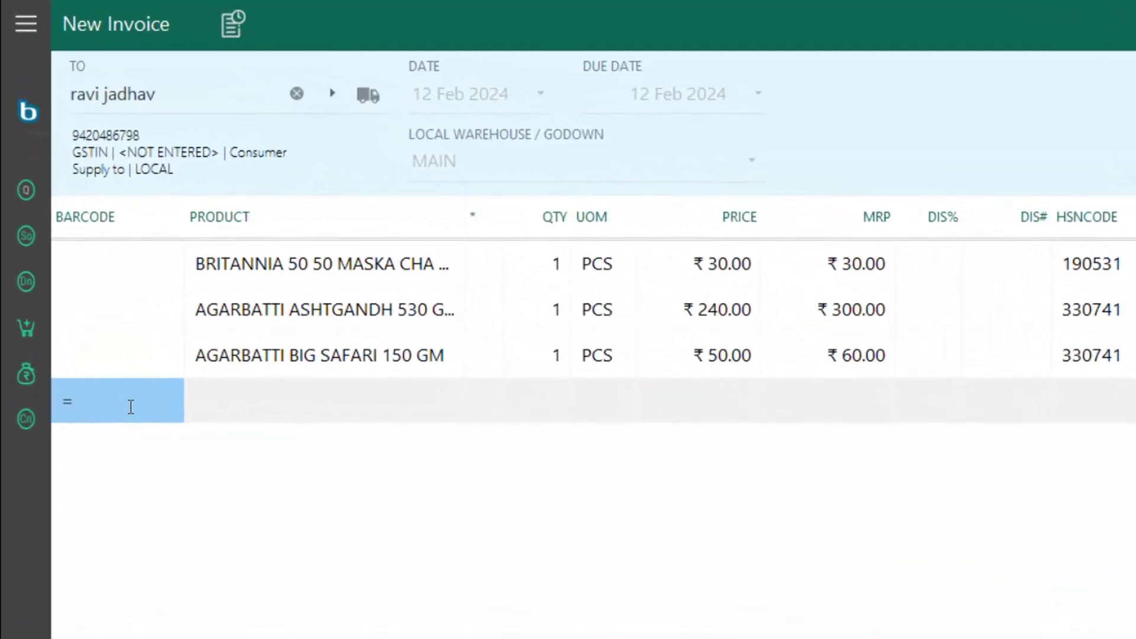
pyautogui.write('5')
pyautogui.press('Return')
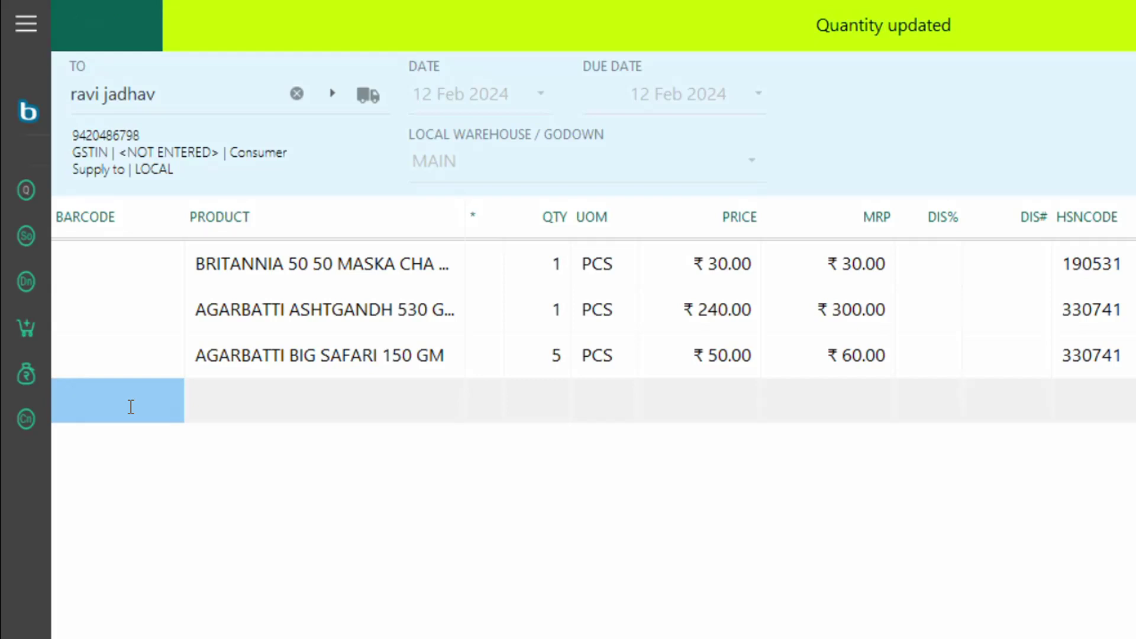
pyautogui.write('*55')
pyautogui.press('Return')
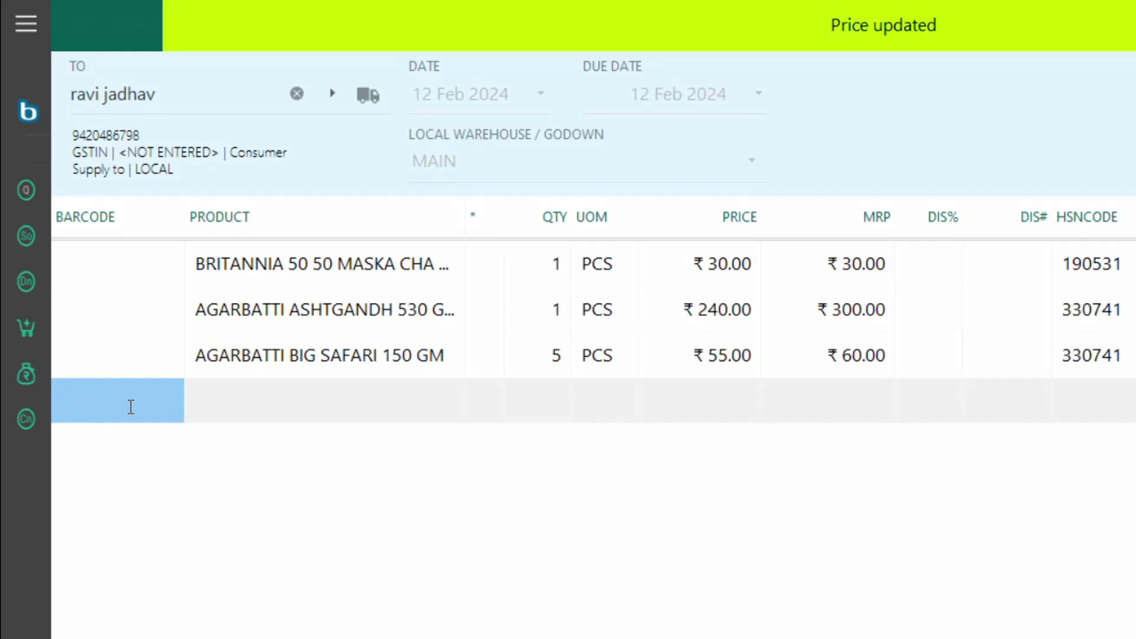
pyautogui.write('/2')
pyautogui.press('Return')
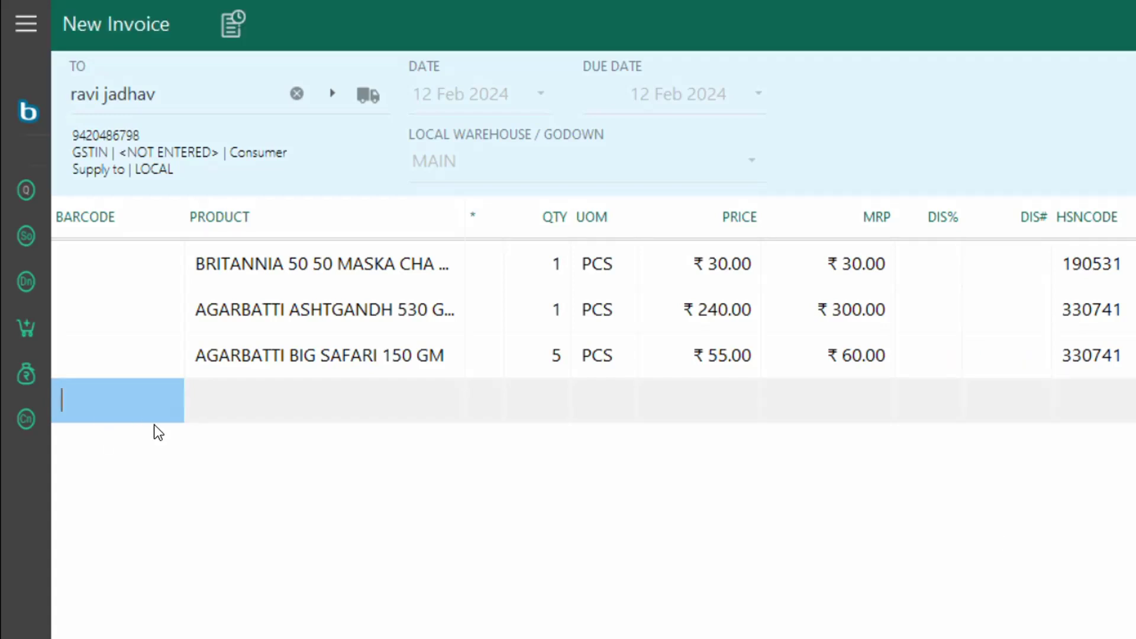
pyautogui.write('sm')
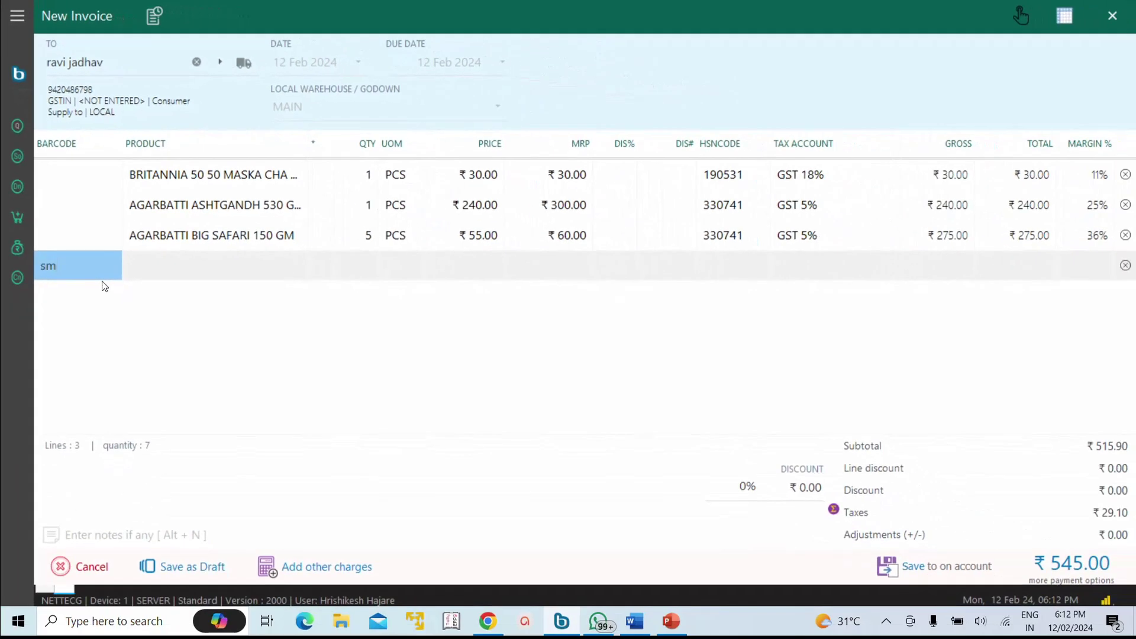
pyautogui.press('Return')
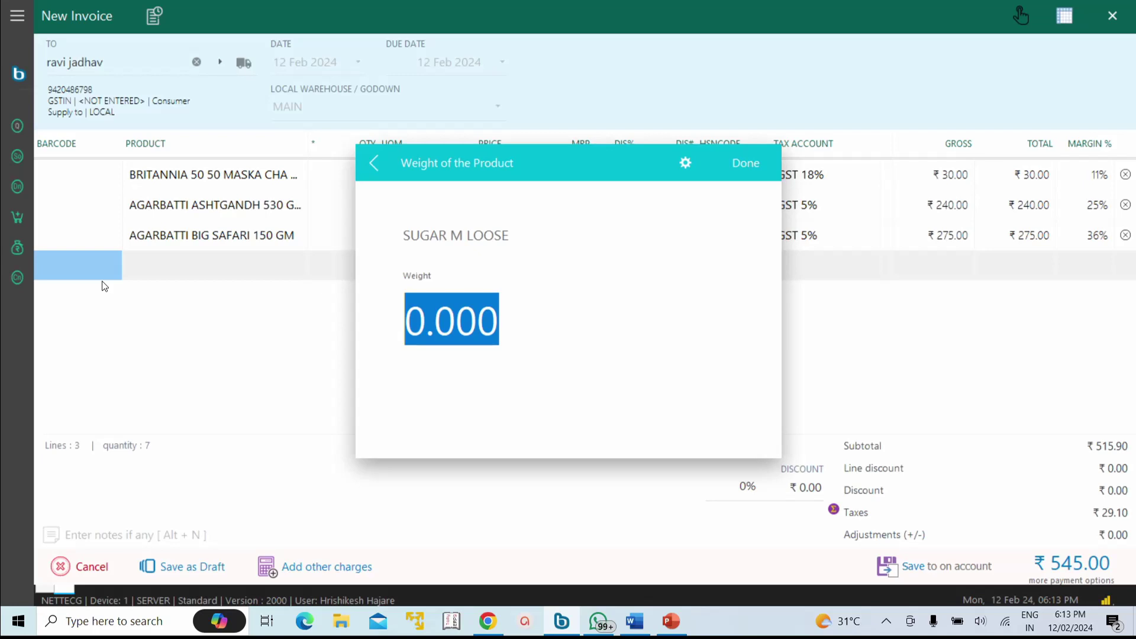
# Step: Add 5 kg loose sugar, Aashirvaad atta from the 23 Mar 2024 batch, and the 6 INCH cleaning brush
pyautogui.write('5')
pyautogui.press('Return')
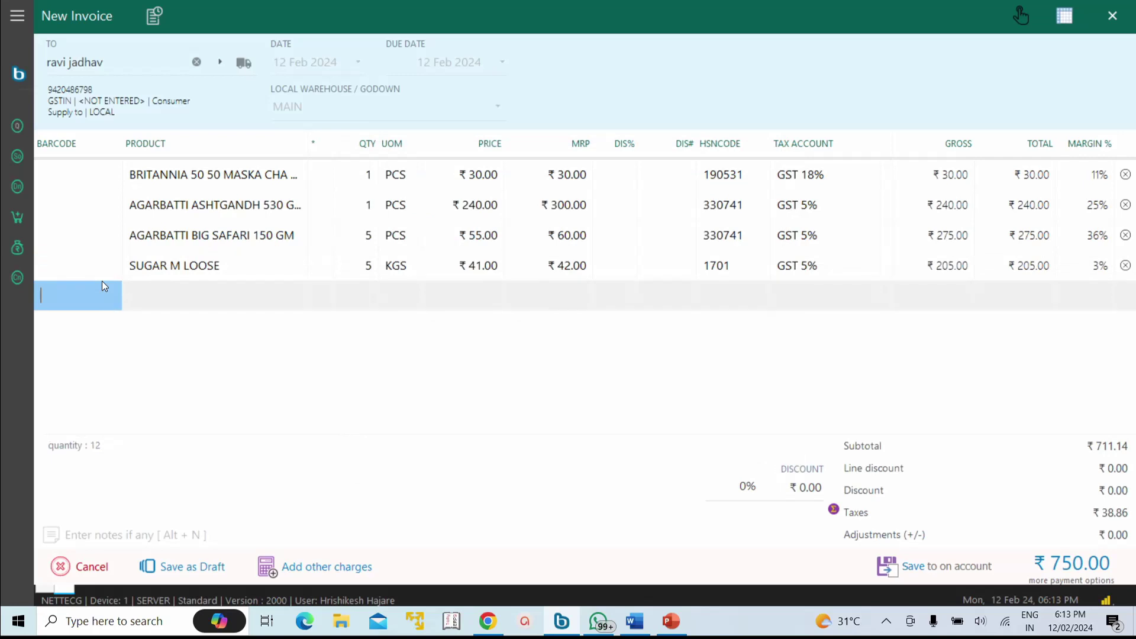
pyautogui.press('Return')
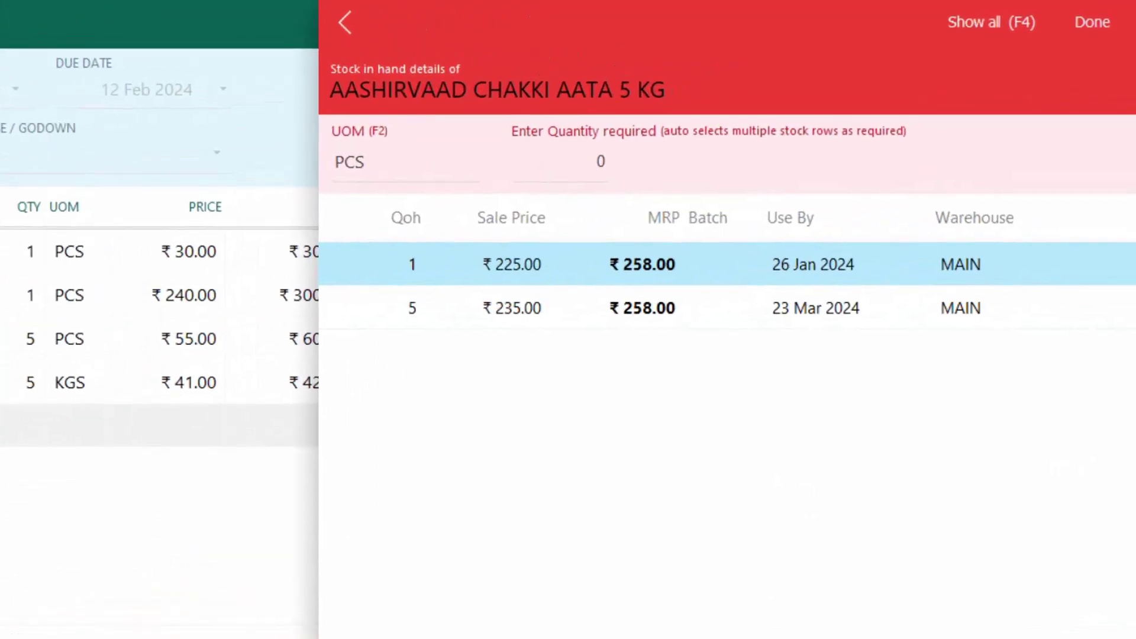
pyautogui.click(727, 308)
pyautogui.click(726, 264)
pyautogui.press('Return')
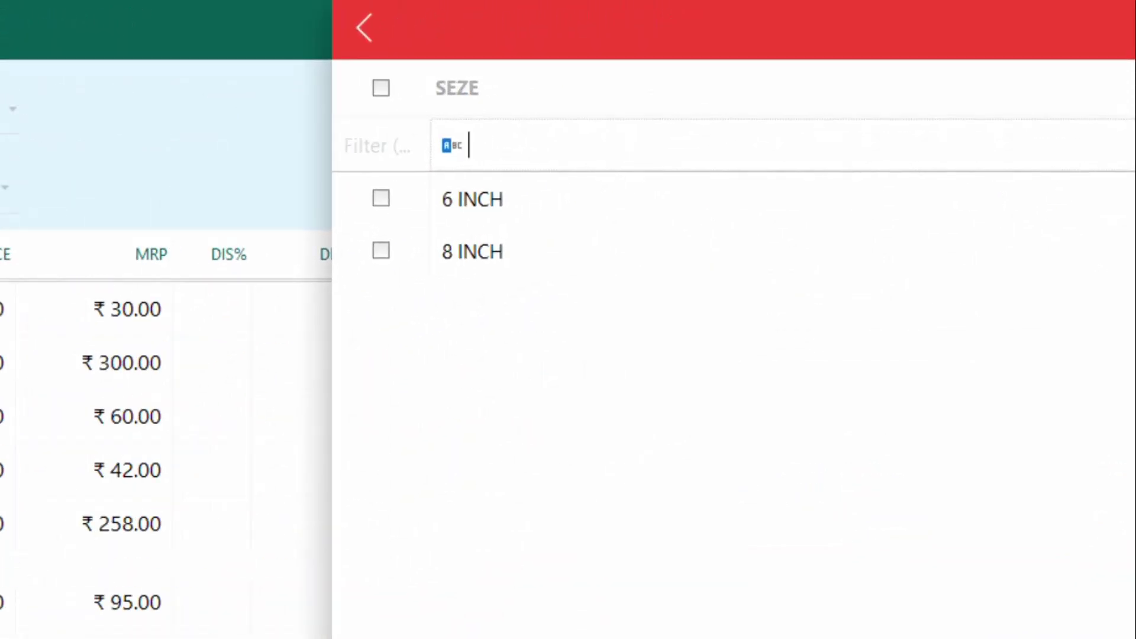
pyautogui.click(382, 198)
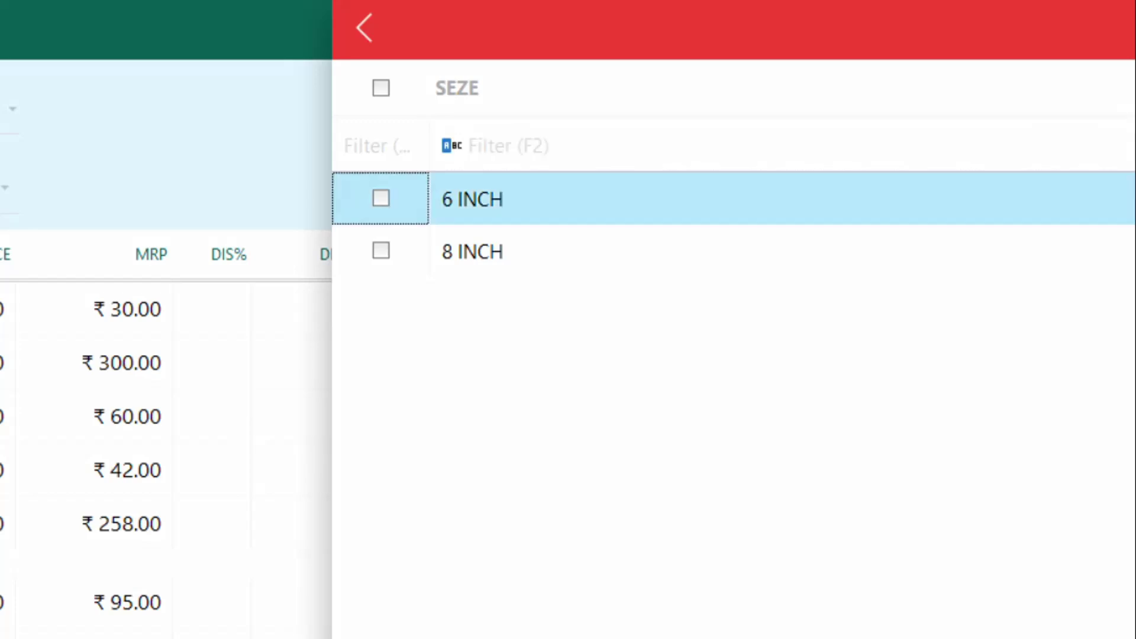
pyautogui.press('Return')
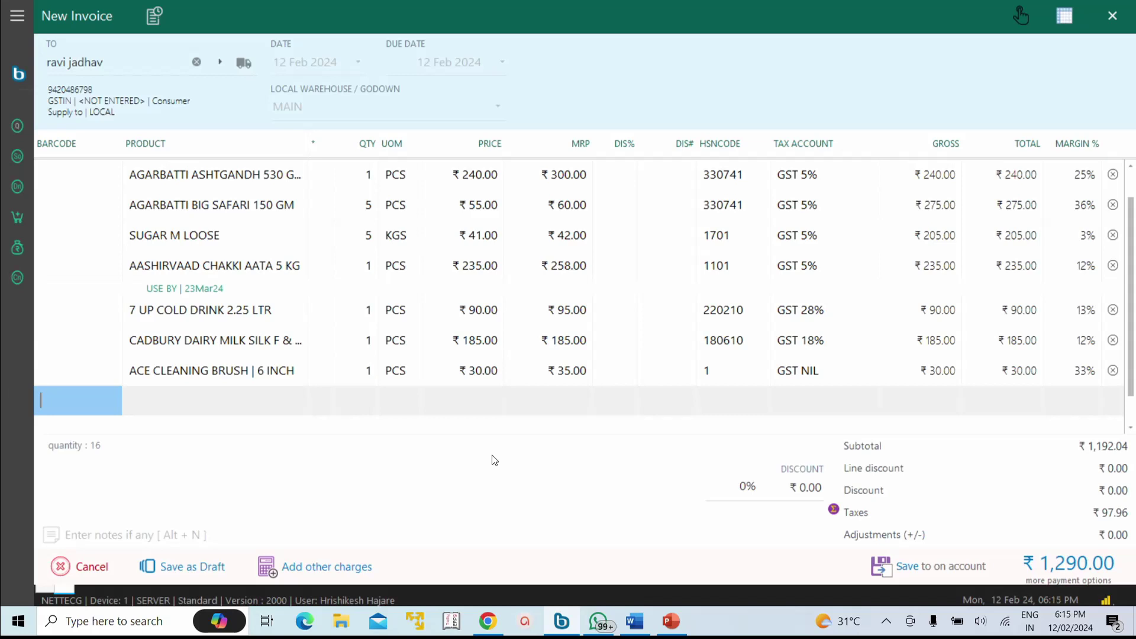
# Step: Take ₹1,500 cash for the ₹1,290.00 bill and share the invoice to the customer's WhatsApp number
pyautogui.press('Return')
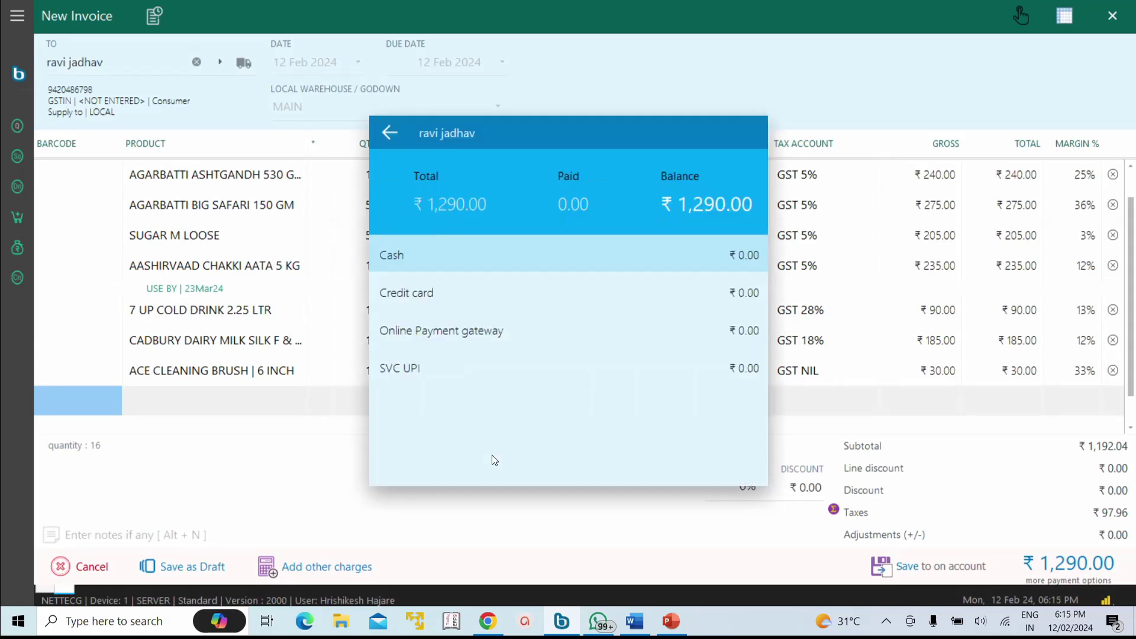
pyautogui.press('Return')
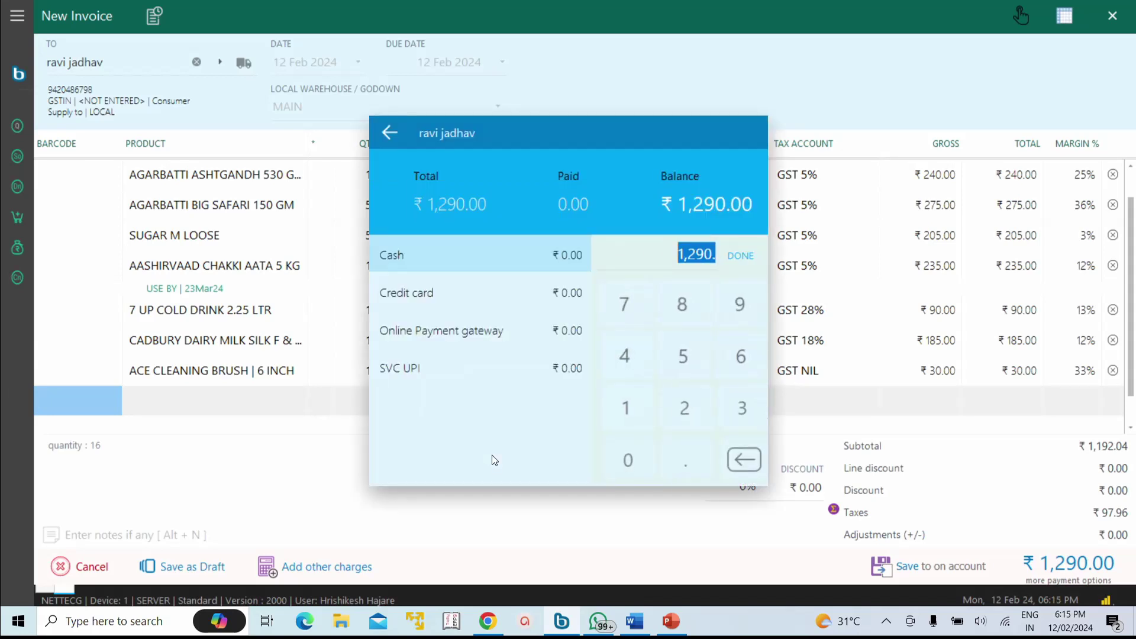
pyautogui.write('1500')
pyautogui.press('Return')
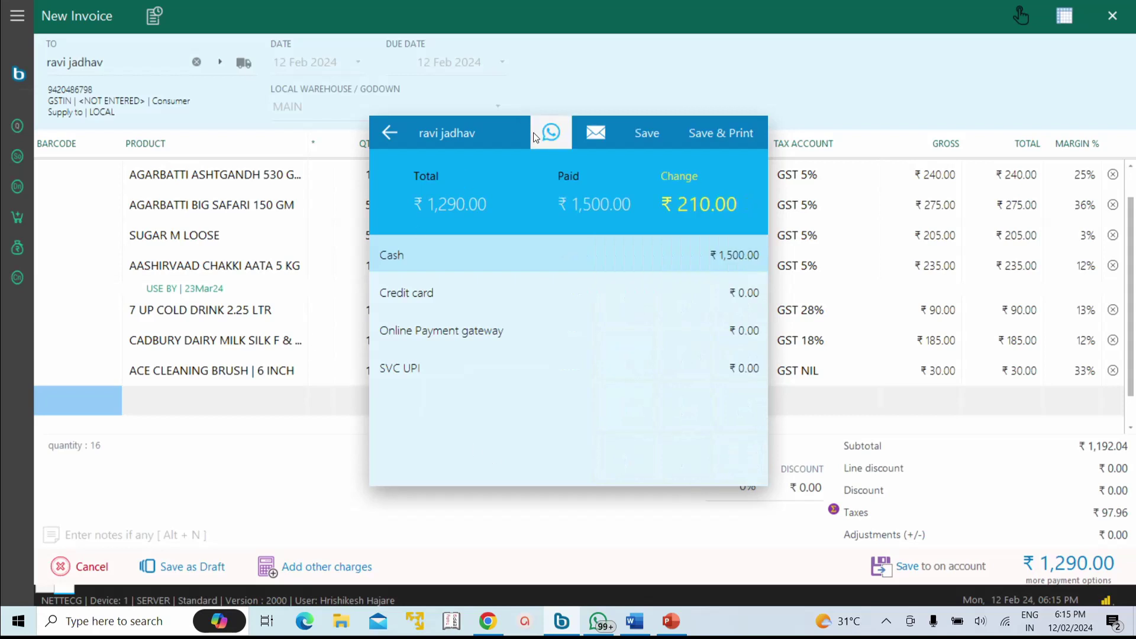
pyautogui.click(550, 132)
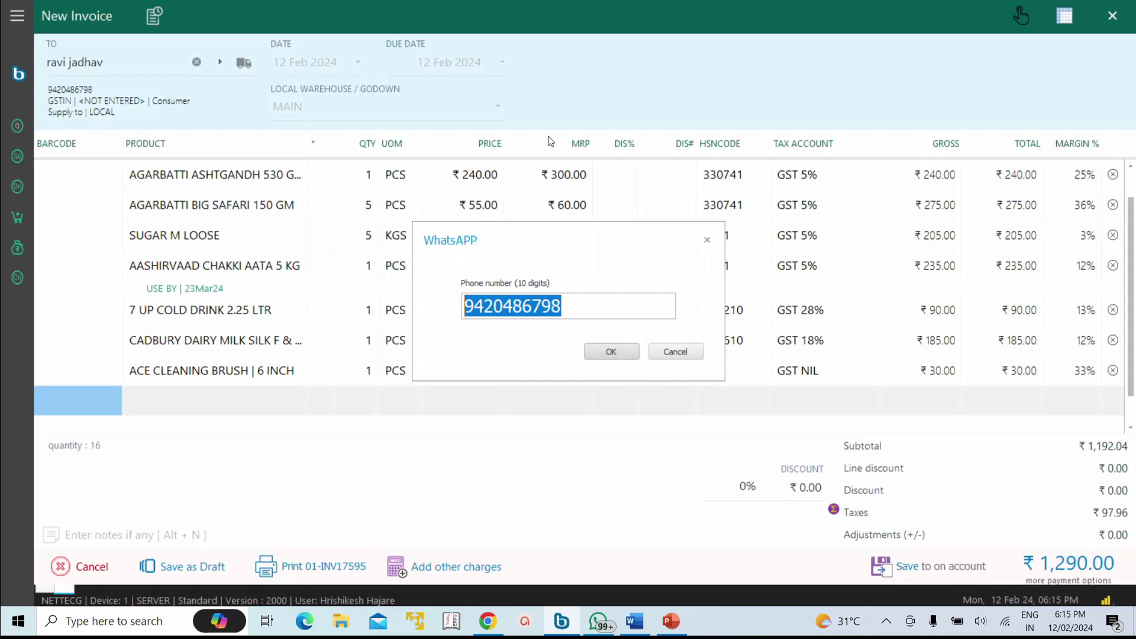
pyautogui.press('Return')
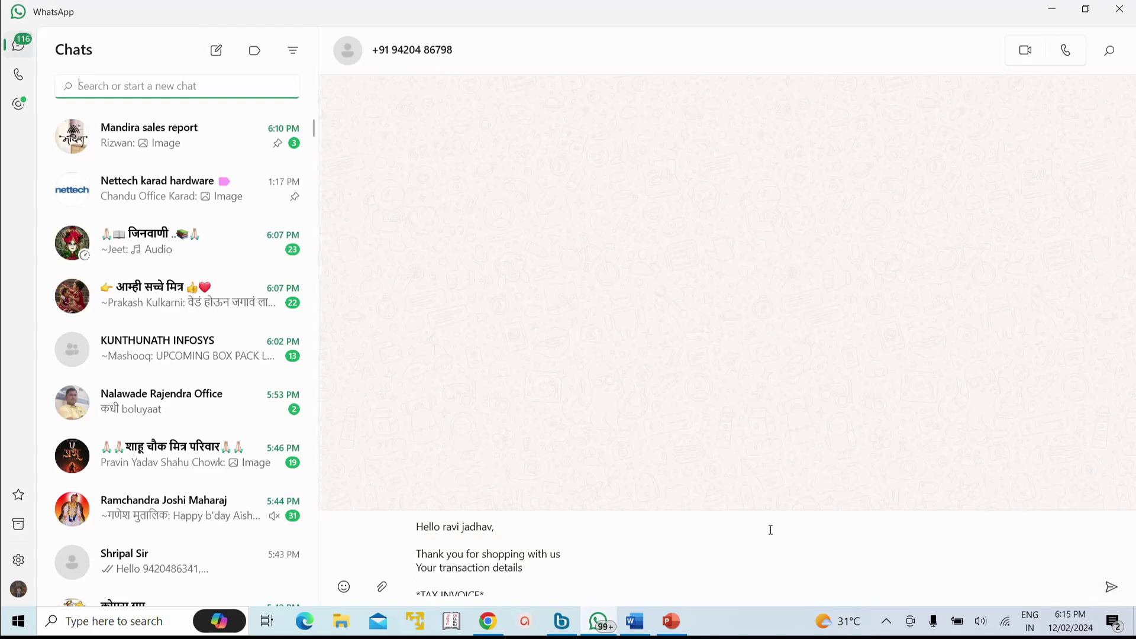
# Step: Send the invoice message and expand it with 'Read more' to read all eight billed items
pyautogui.press('Return')
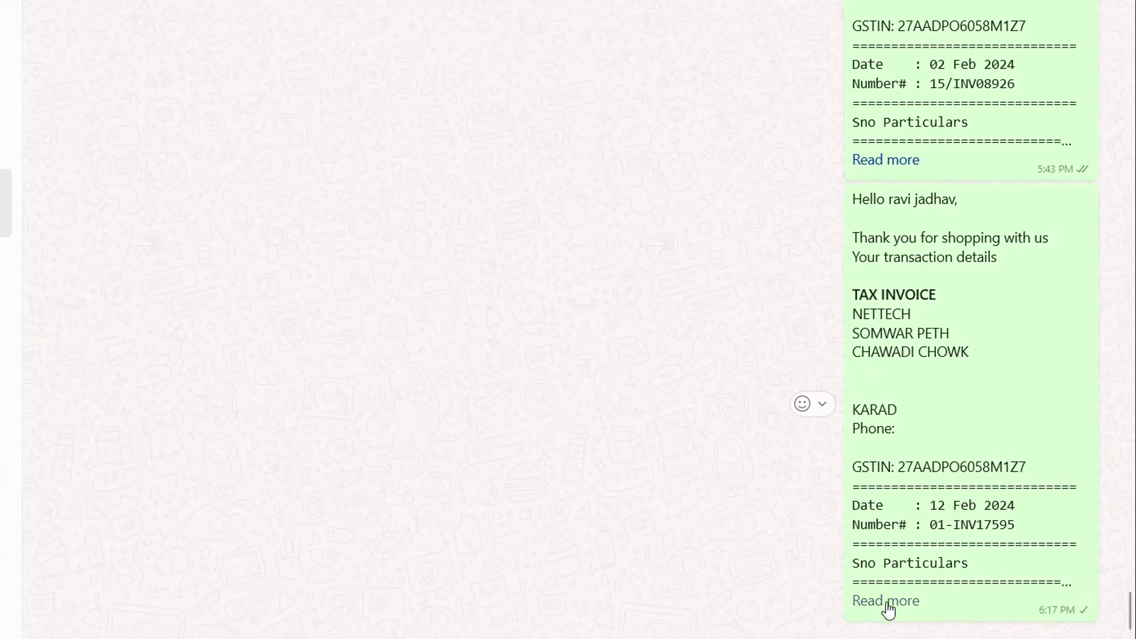
pyautogui.click(886, 601)
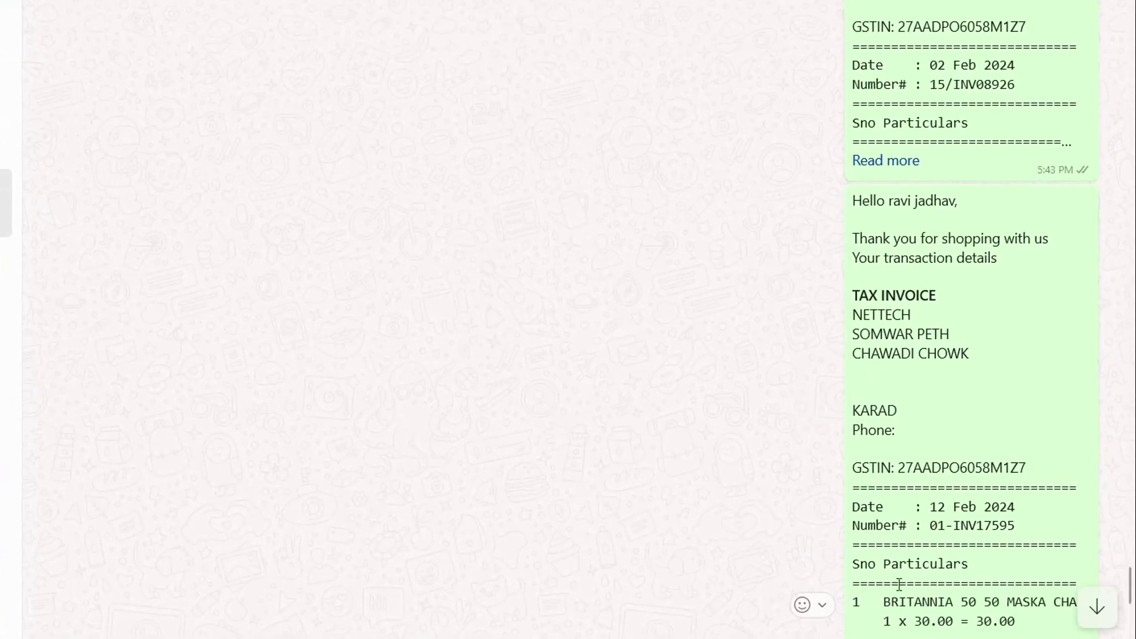
pyautogui.scroll(-5, 906, 284)
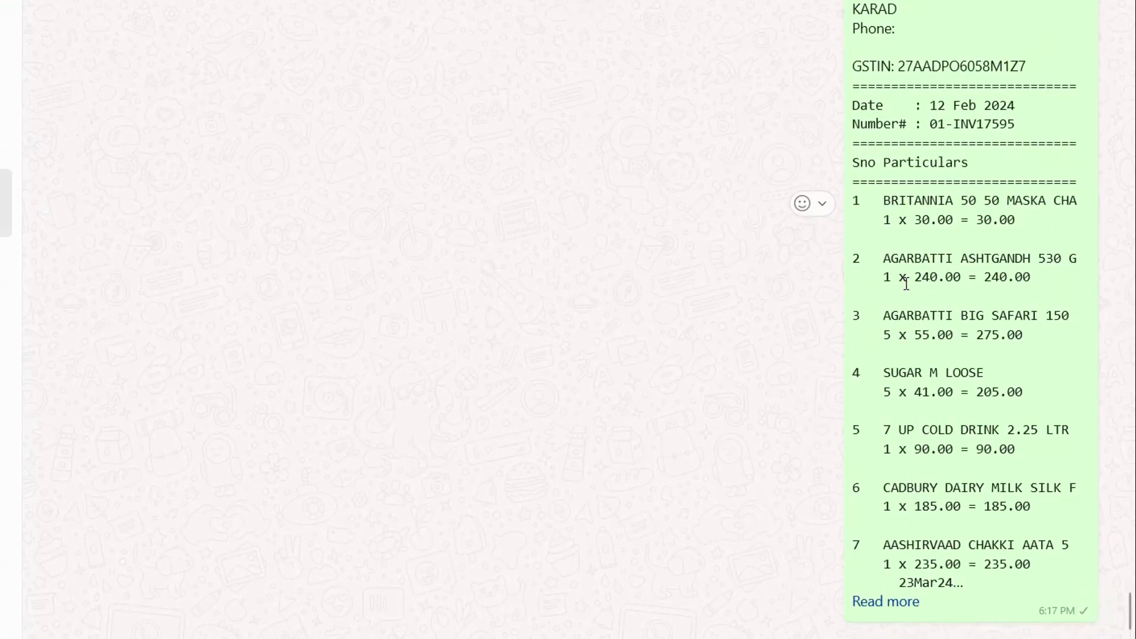
pyautogui.click(894, 603)
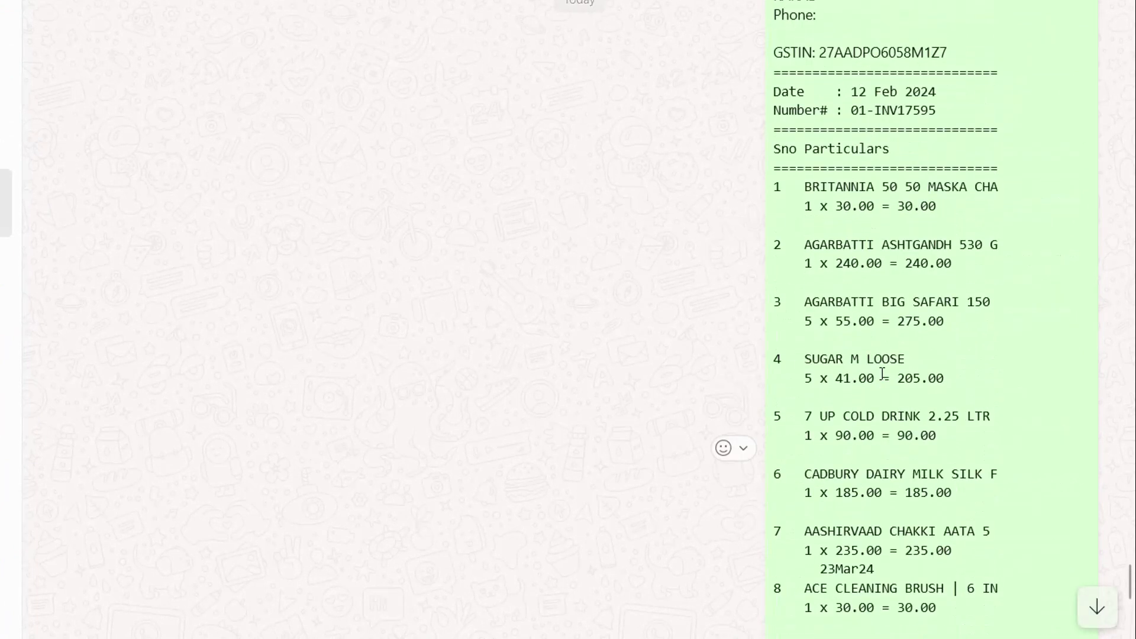
pyautogui.scroll(5, 882, 374)
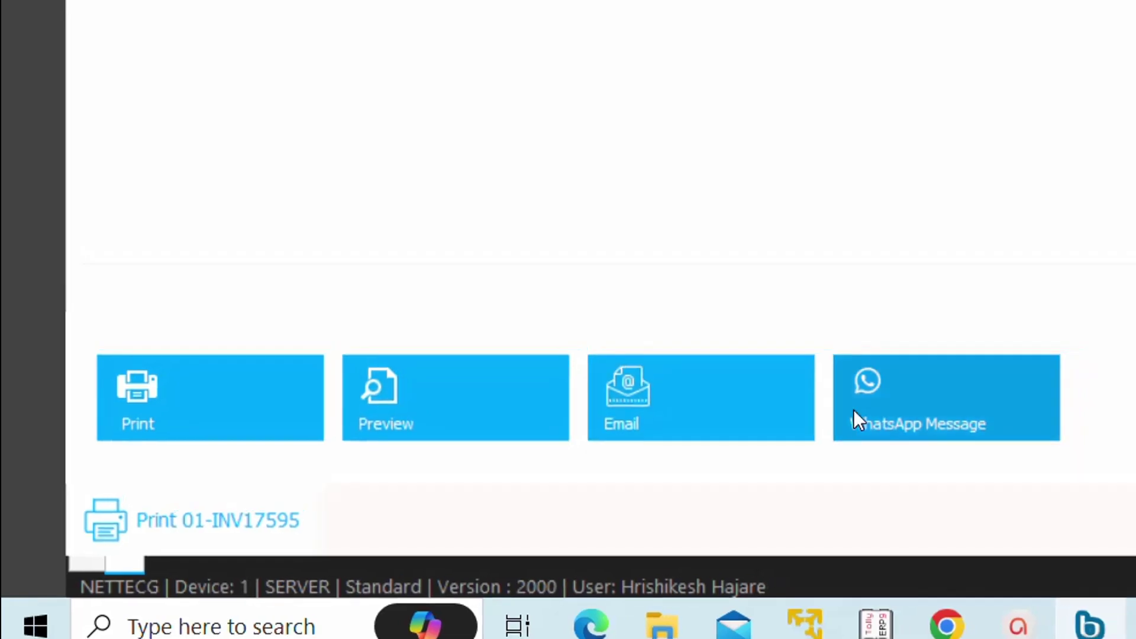
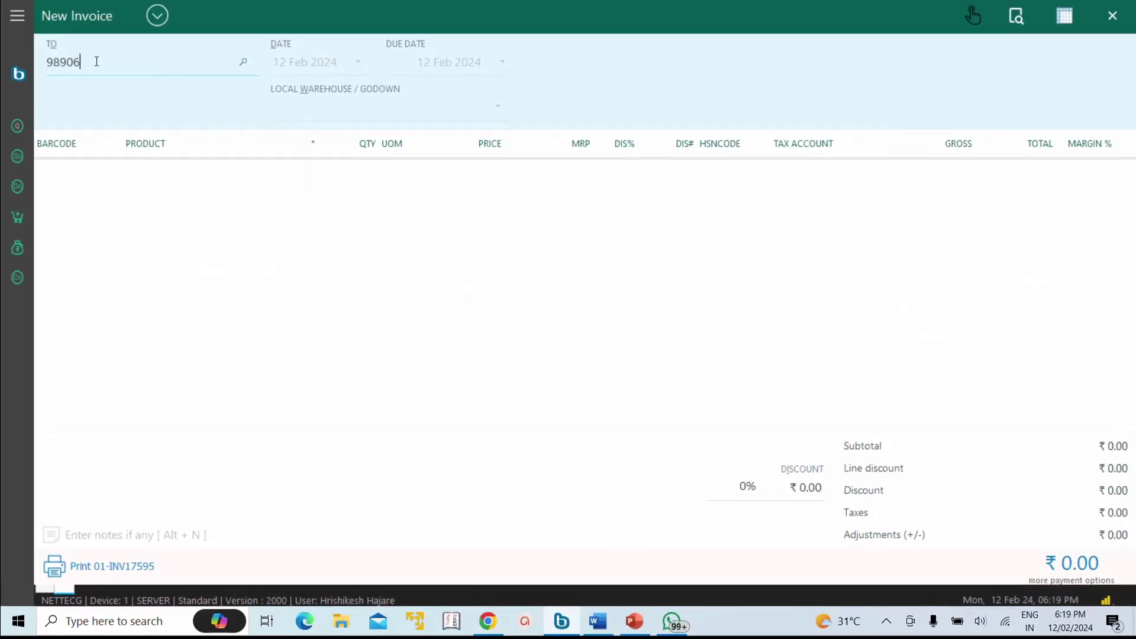
# Step: Look up the new customer by mobile number and open payment options (F12) for the ₹1,265.00 bill
pyautogui.press('Return')
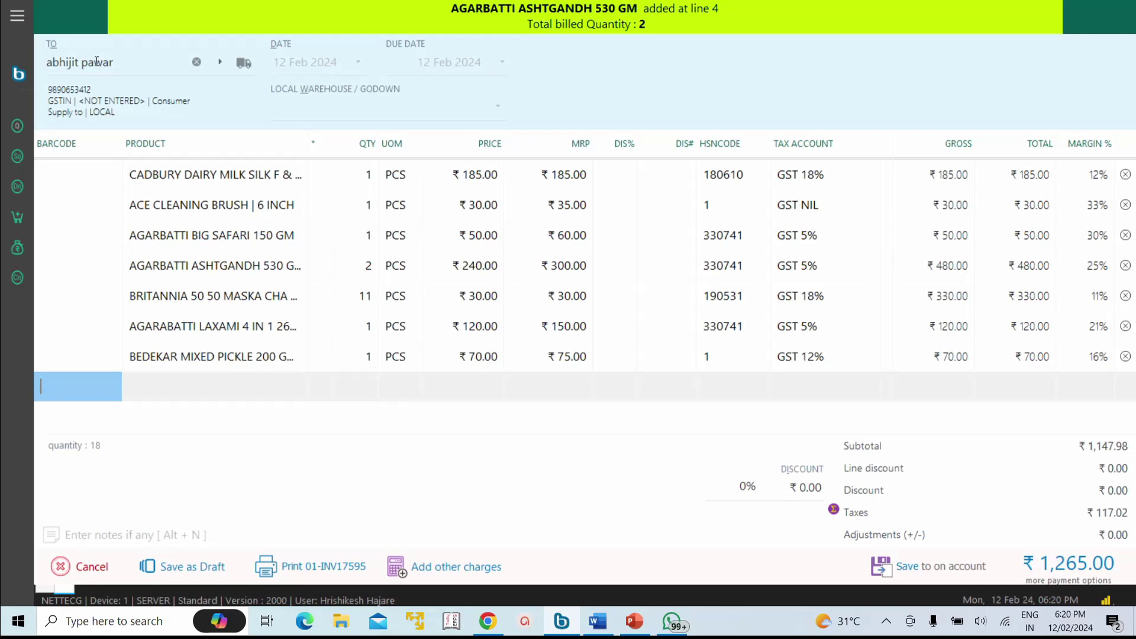
pyautogui.press('F12')
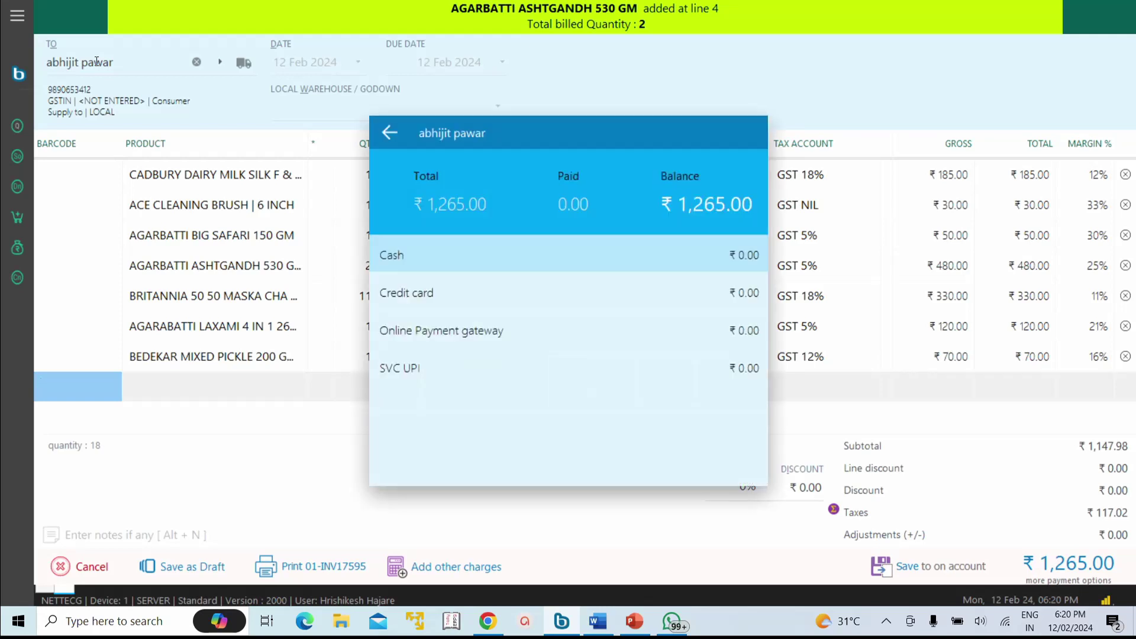
# Step: Browse the payment methods, then close the payment screen without paying
pyautogui.press('Down')
pyautogui.press('Down')
pyautogui.press('Down')
pyautogui.press('Up')
pyautogui.press('Up')
pyautogui.press('Up')
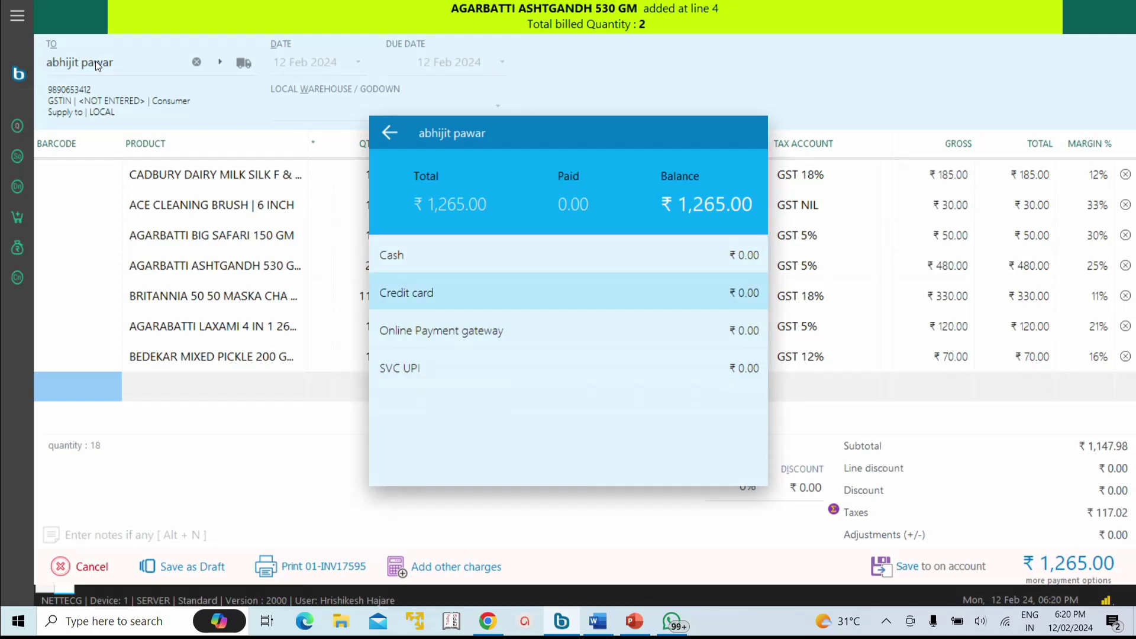
pyautogui.press('Escape')
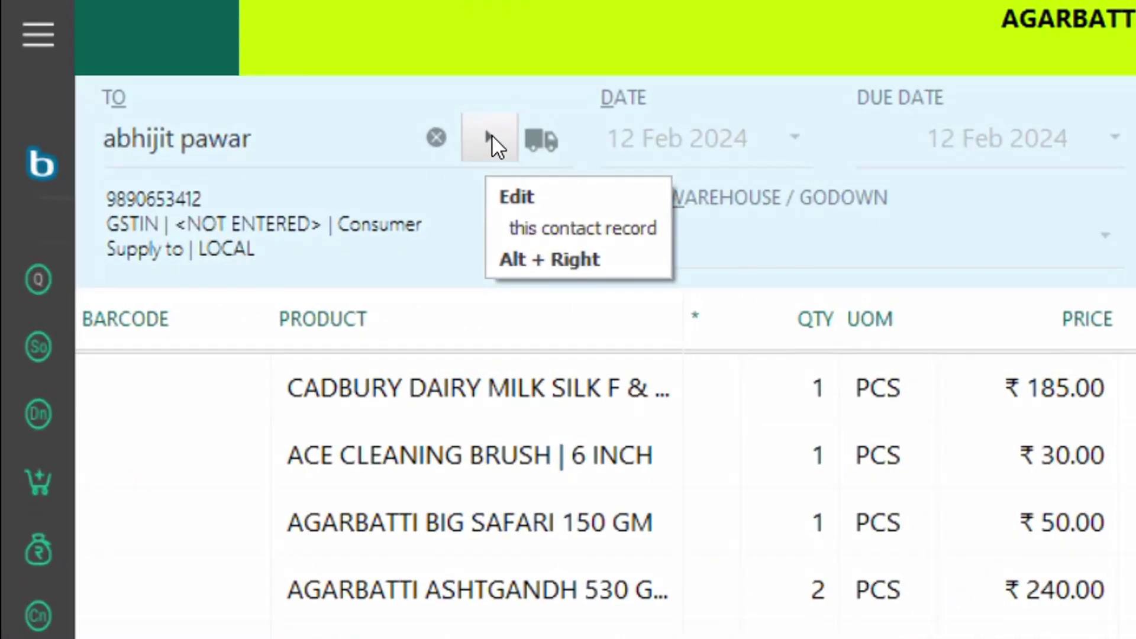
# Step: Turn on Allow credit sale in the customer's record, save it, and reopen payment options
pyautogui.click(220, 63)
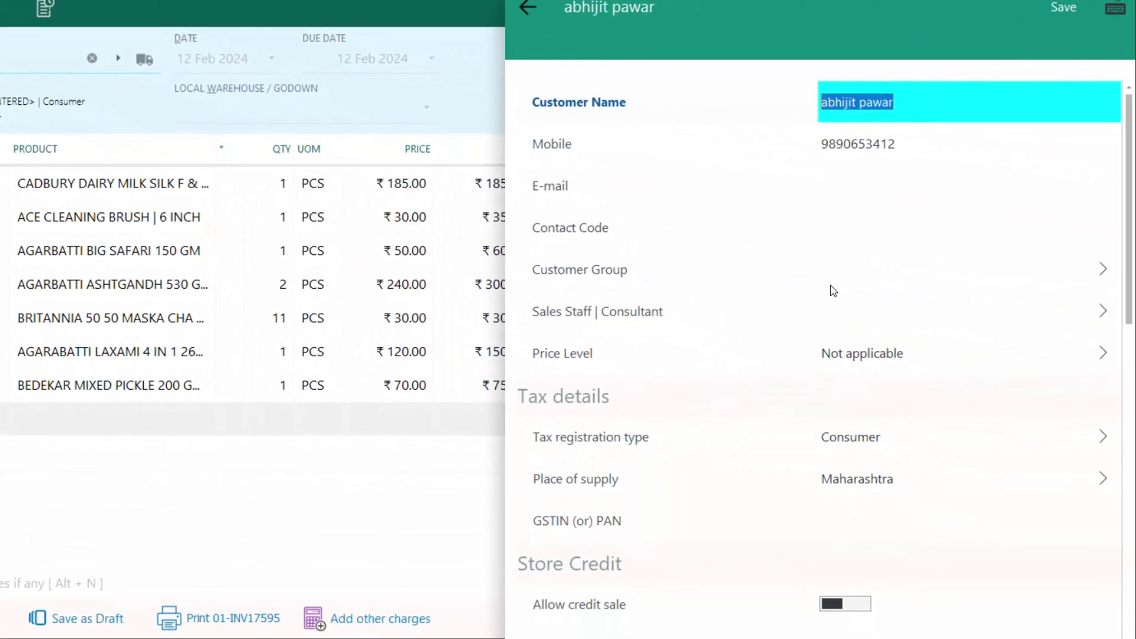
pyautogui.scroll(-3, 837, 319)
pyautogui.click(858, 438)
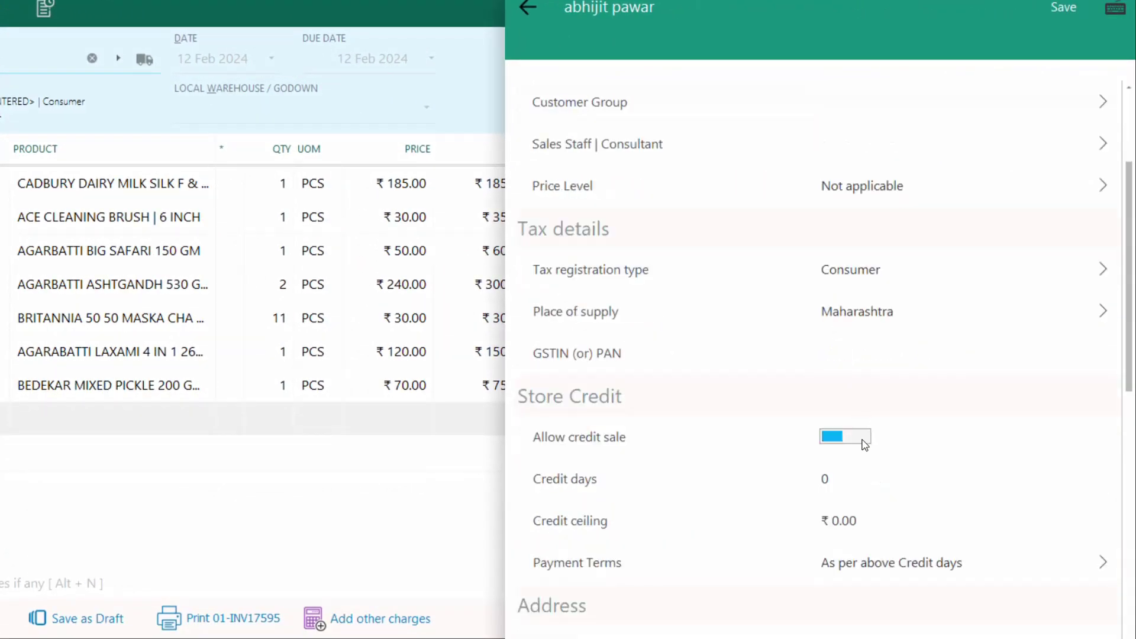
pyautogui.click(1063, 9)
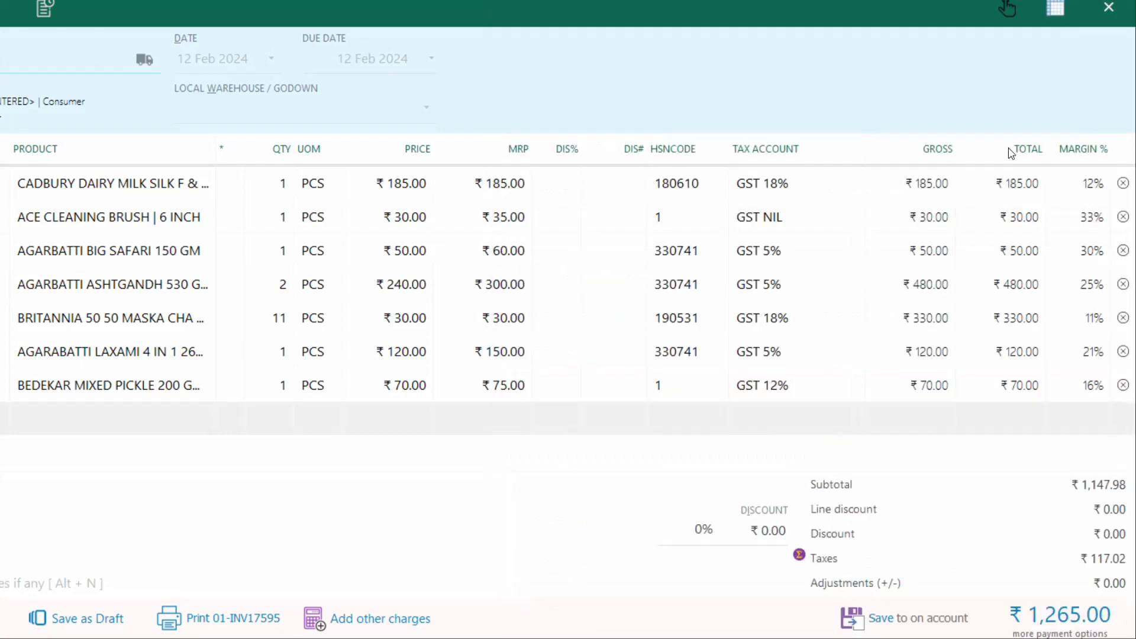
pyautogui.click(1059, 617)
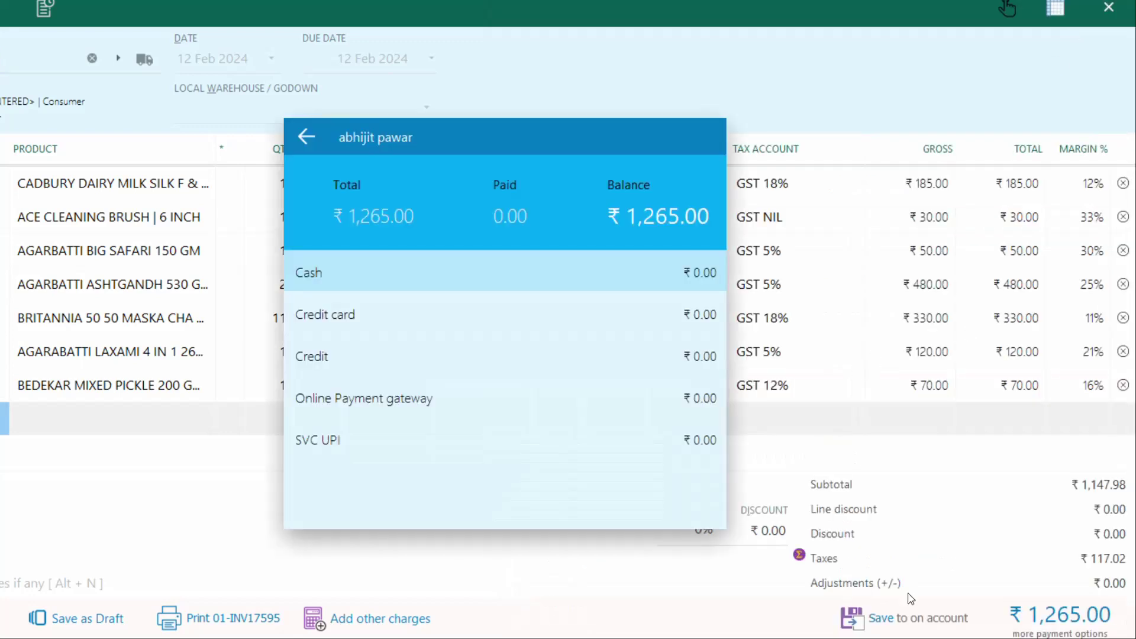
# Step: Choose Credit, start an invoice for the next customer, and view their ₹2,999.00 receivable invoices
pyautogui.press('Down')
pyautogui.press('Down')
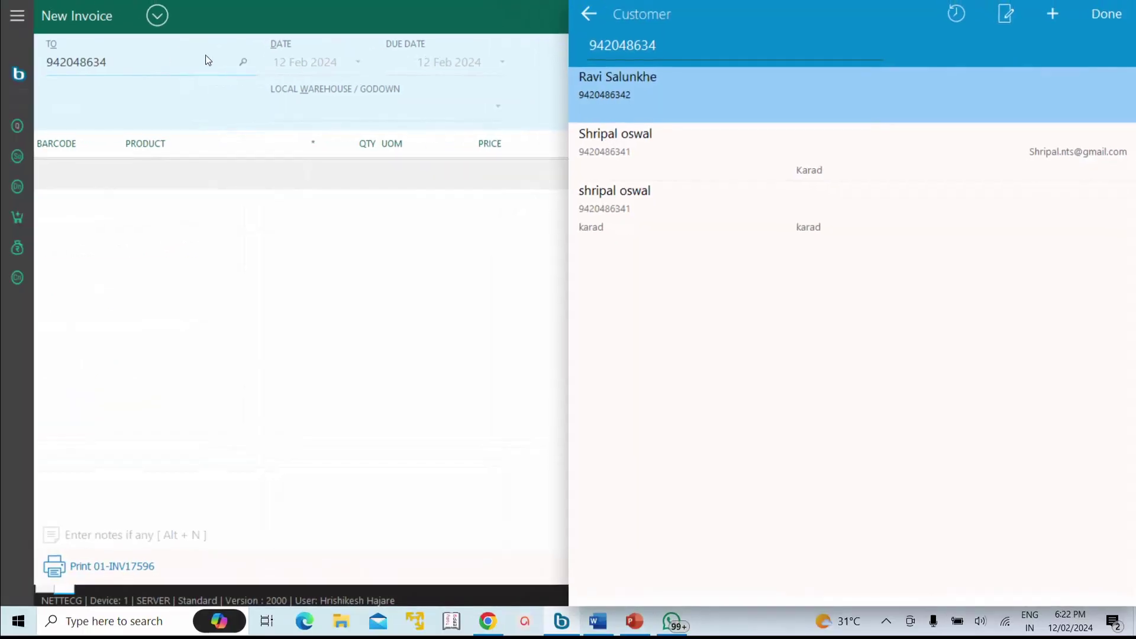
pyautogui.press('Return')
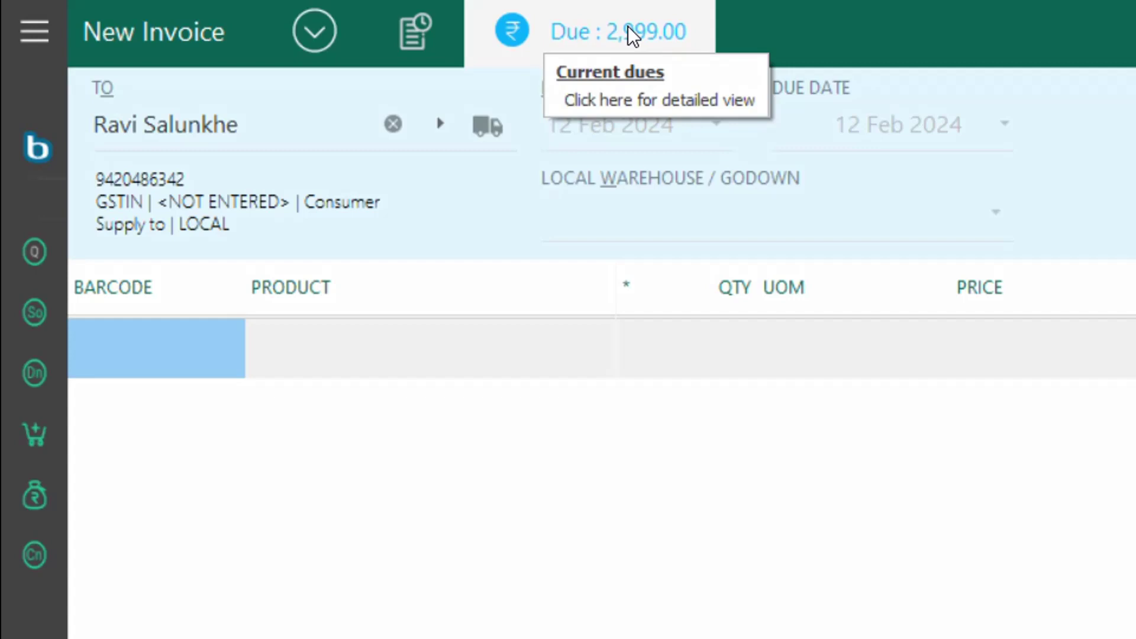
pyautogui.click(627, 26)
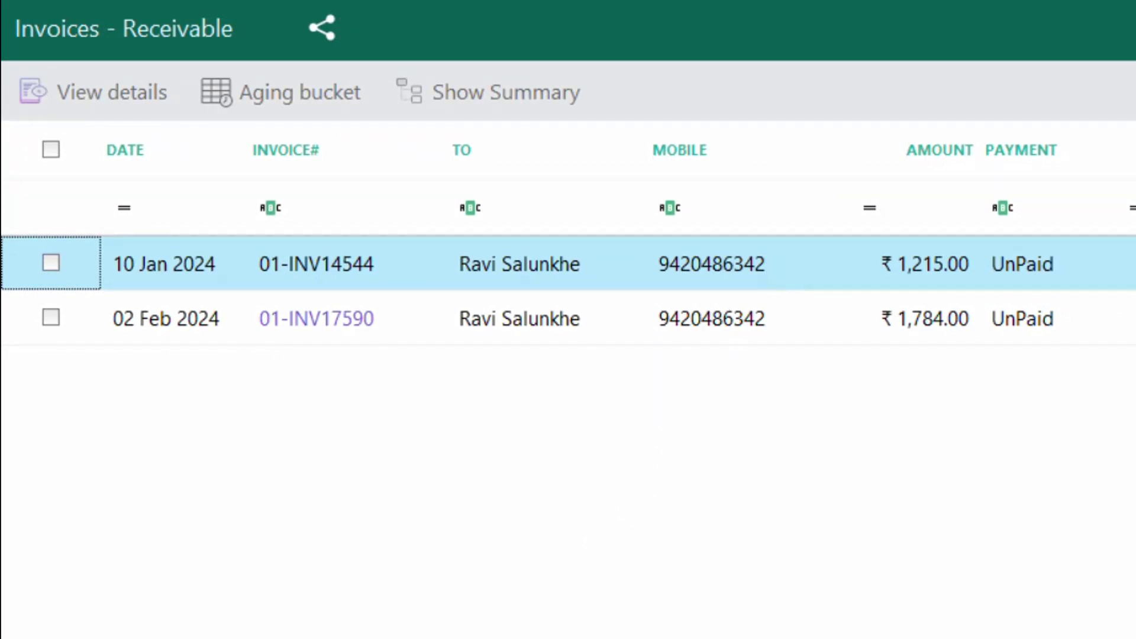
# Step: Close the receivable invoices list, scroll through the customer's sales history, then close it
pyautogui.press('Escape')
pyautogui.click(379, 32)
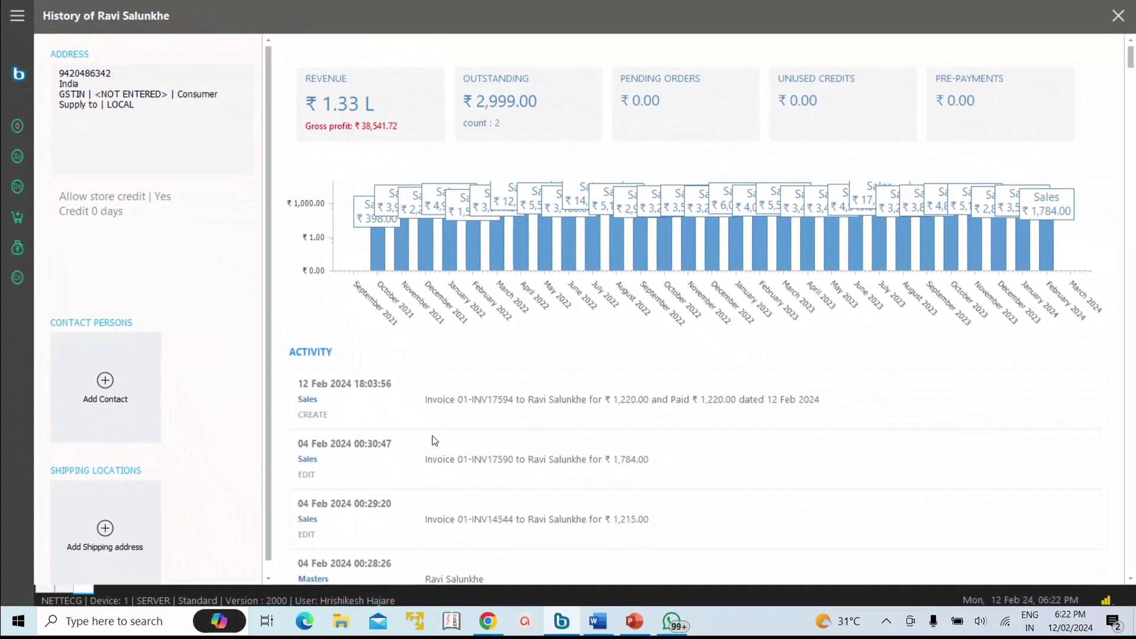
pyautogui.scroll(-20, 435, 440)
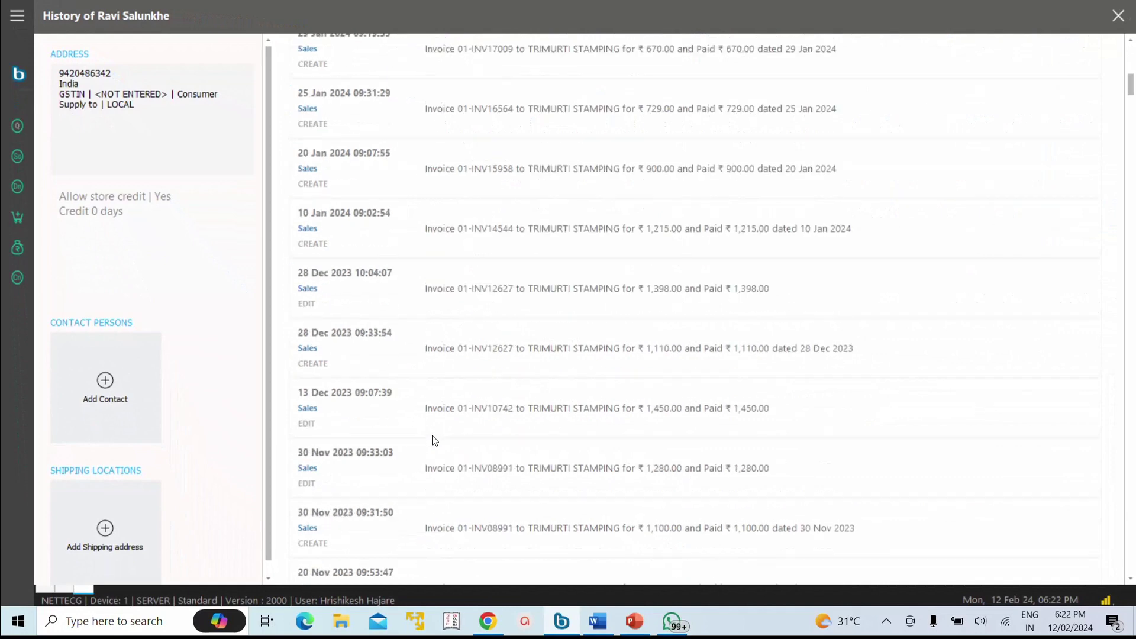
pyautogui.scroll(-15, 435, 440)
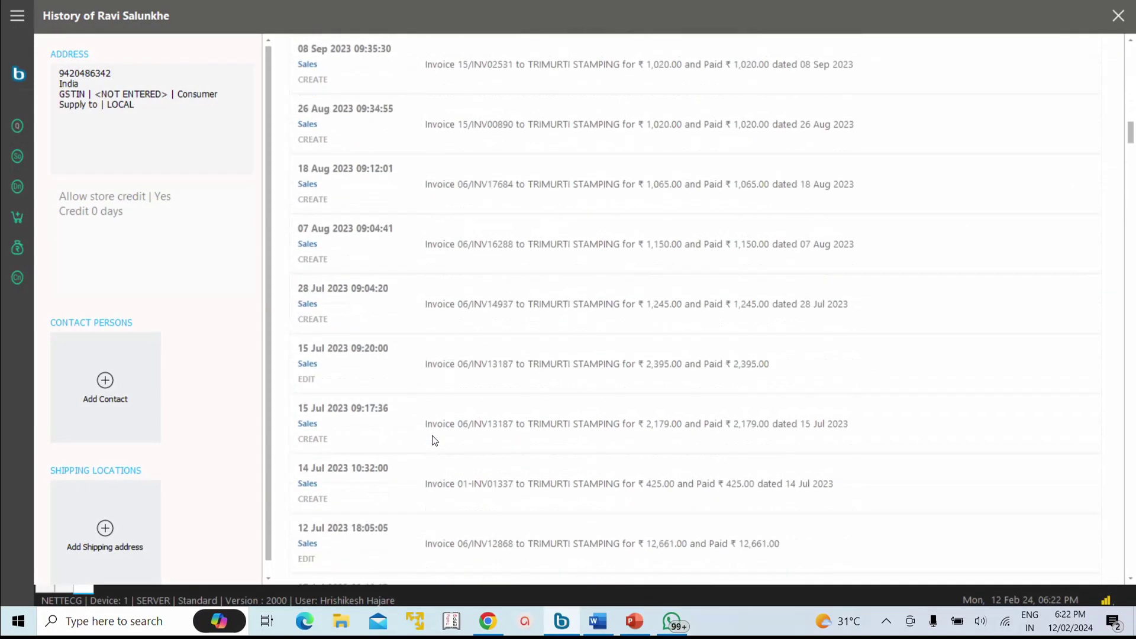
pyautogui.scroll(20, 435, 440)
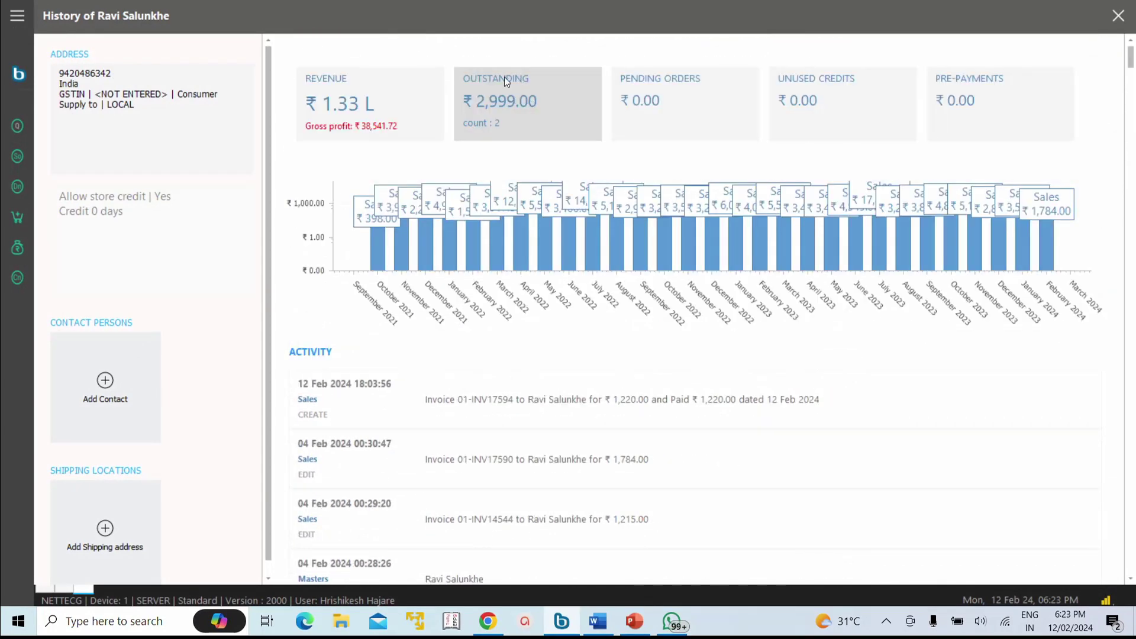
pyautogui.click(528, 120)
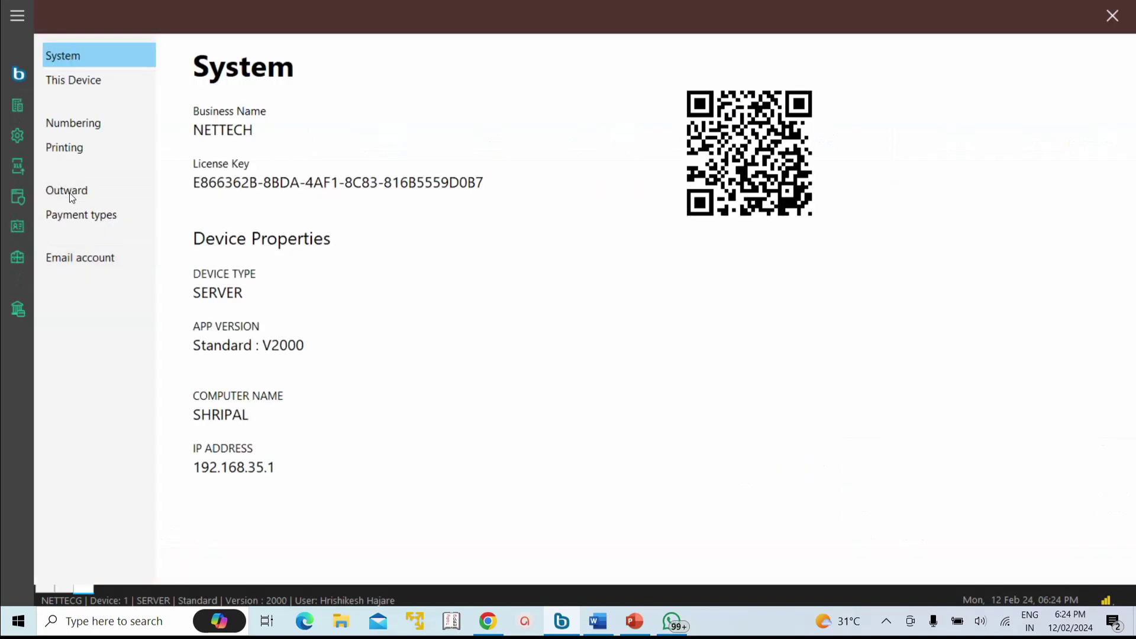
# Step: In Settings > Outward, set Invoice Customer selection to 'Mandatory : Ask during payment process' and save
pyautogui.click(83, 190)
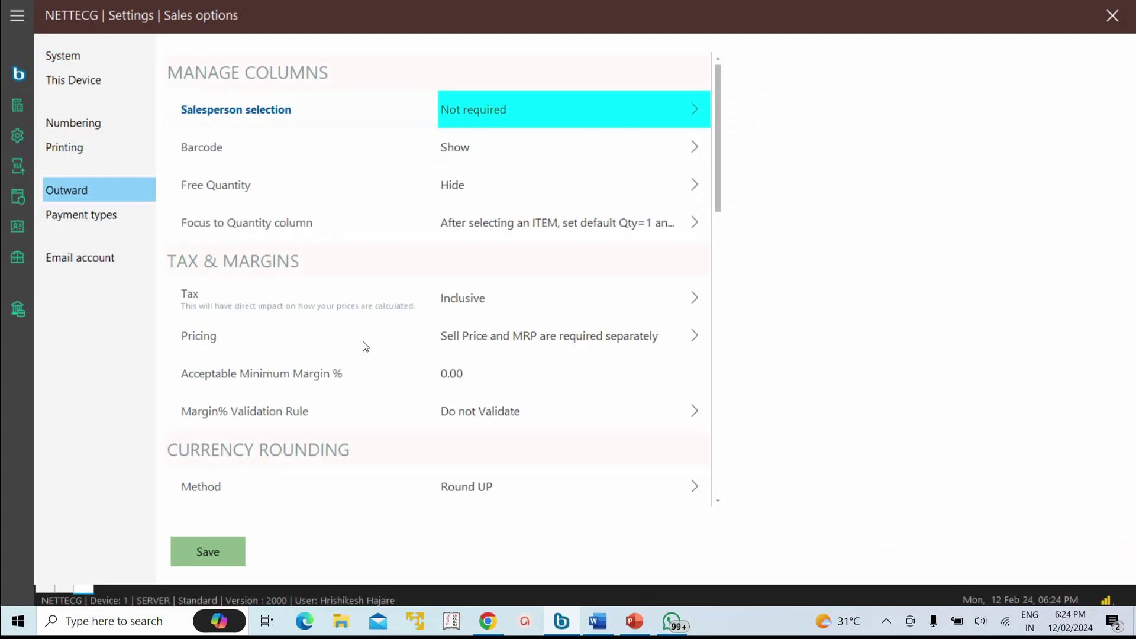
pyautogui.scroll(-10, 528, 372)
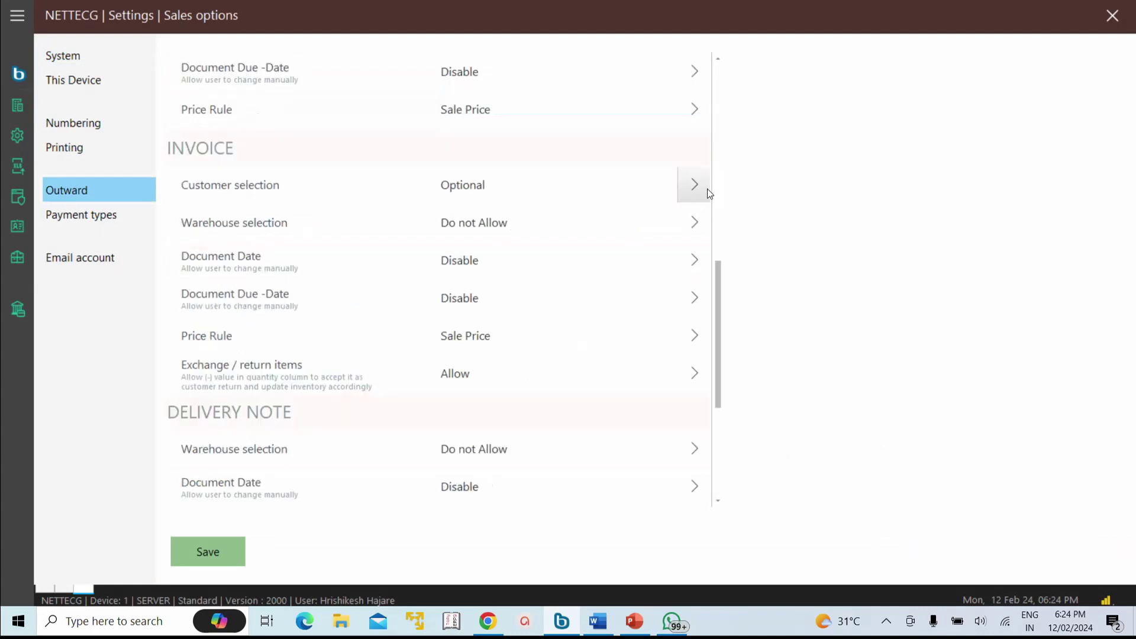
pyautogui.click(708, 192)
pyautogui.click(616, 195)
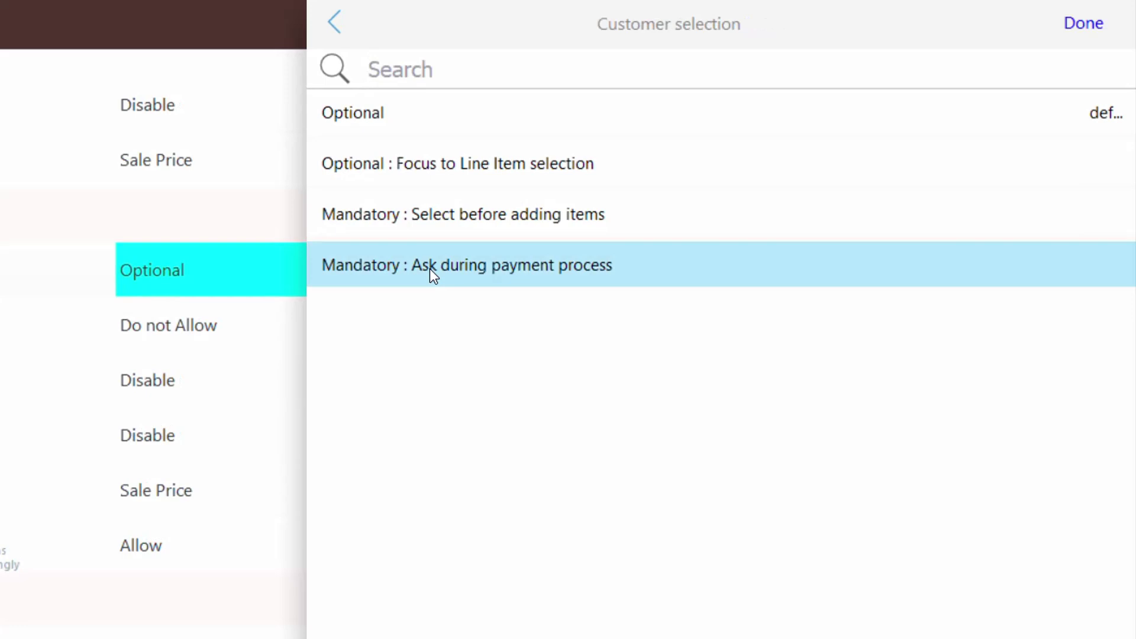
pyautogui.click(212, 559)
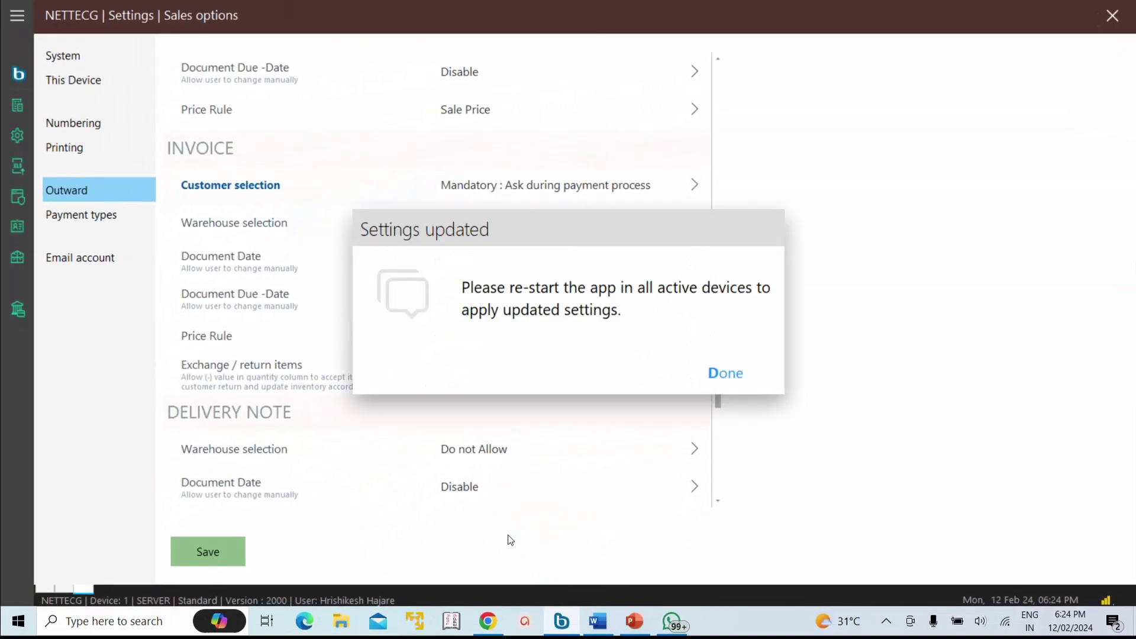
pyautogui.click(710, 374)
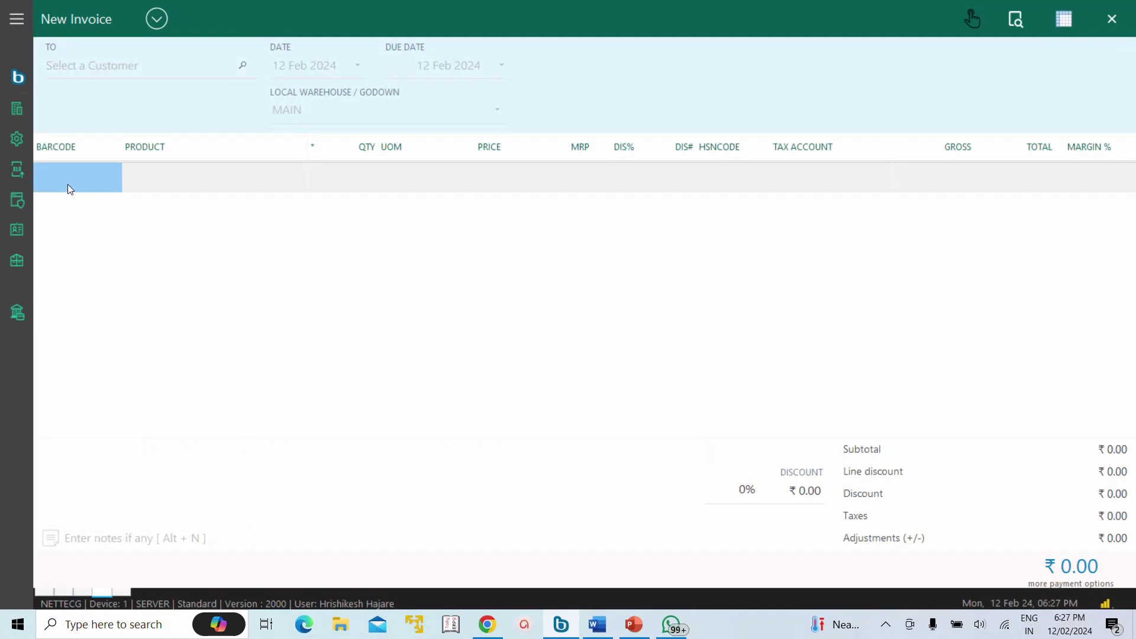
# Step: Add AGARBATTI ASHTGANDH 530 GM and select the customer by their mobile number
pyautogui.press('Return')
pyautogui.click(125, 65)
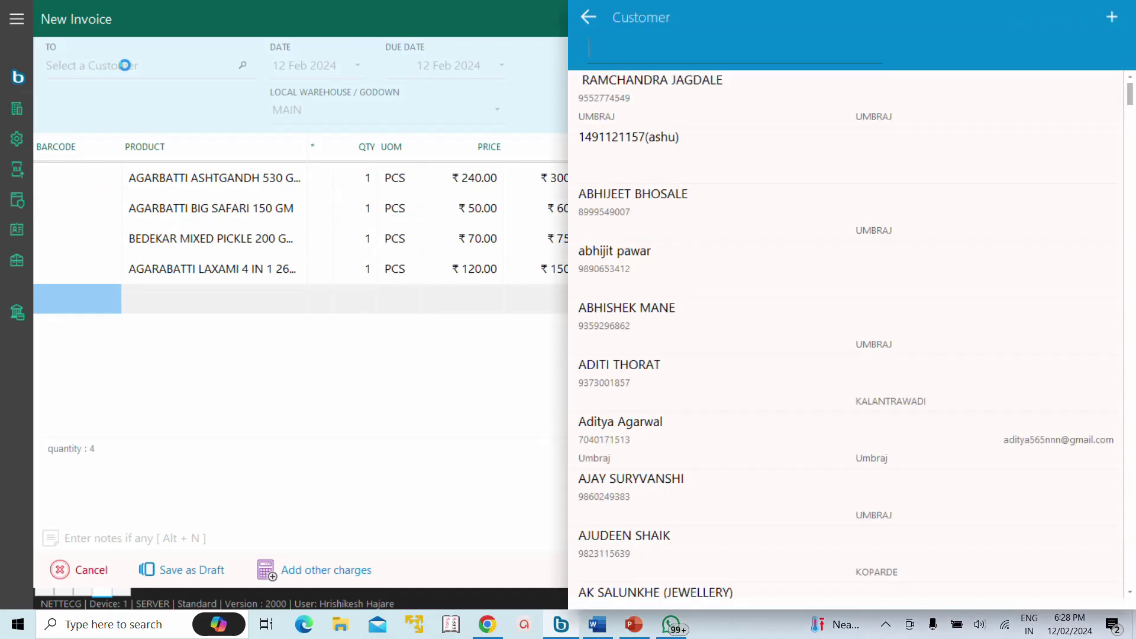
pyautogui.press('Return')
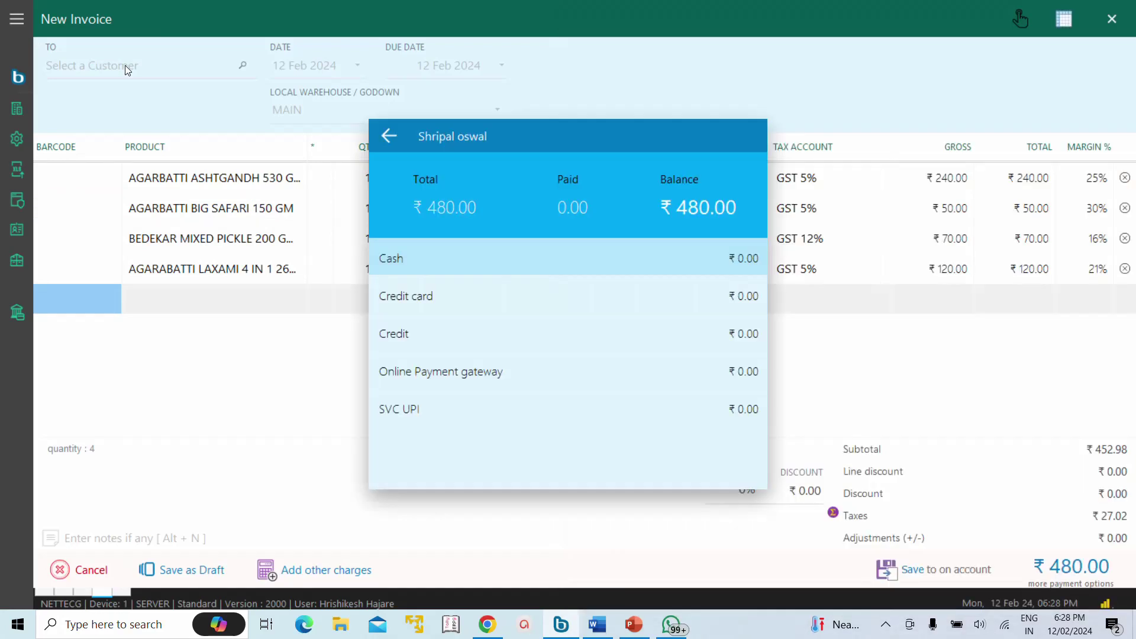
# Step: Pay the full ₹480.00 in cash to save the invoice, then start a fresh sale invoice
pyautogui.press('Return')
pyautogui.press('Return')
pyautogui.press('Return')
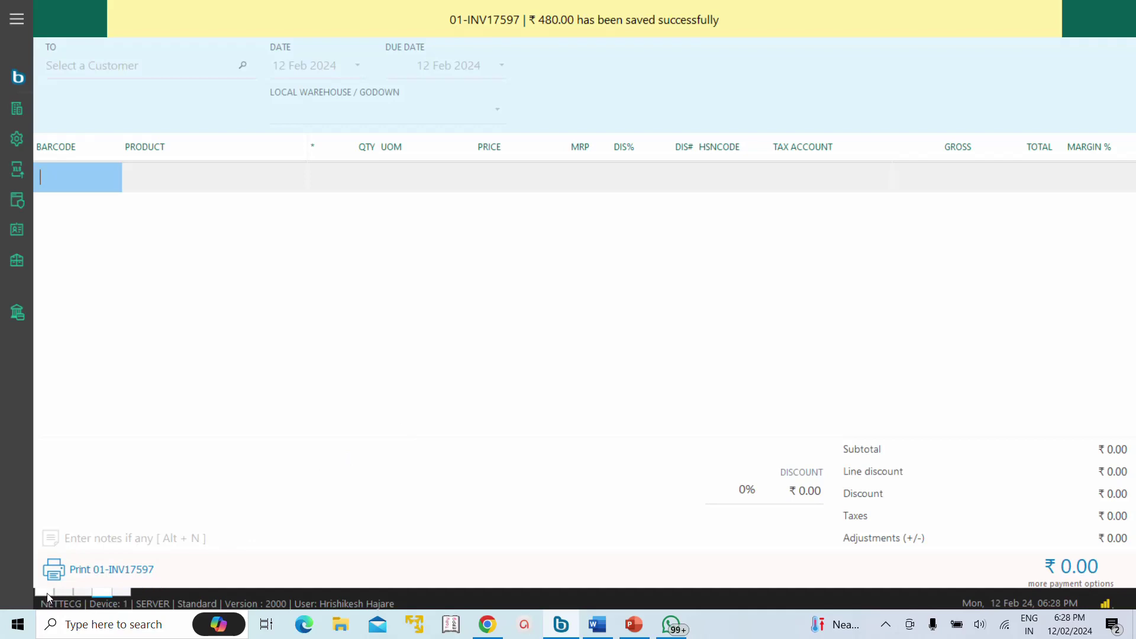
pyautogui.press('Escape')
pyautogui.click(300, 204)
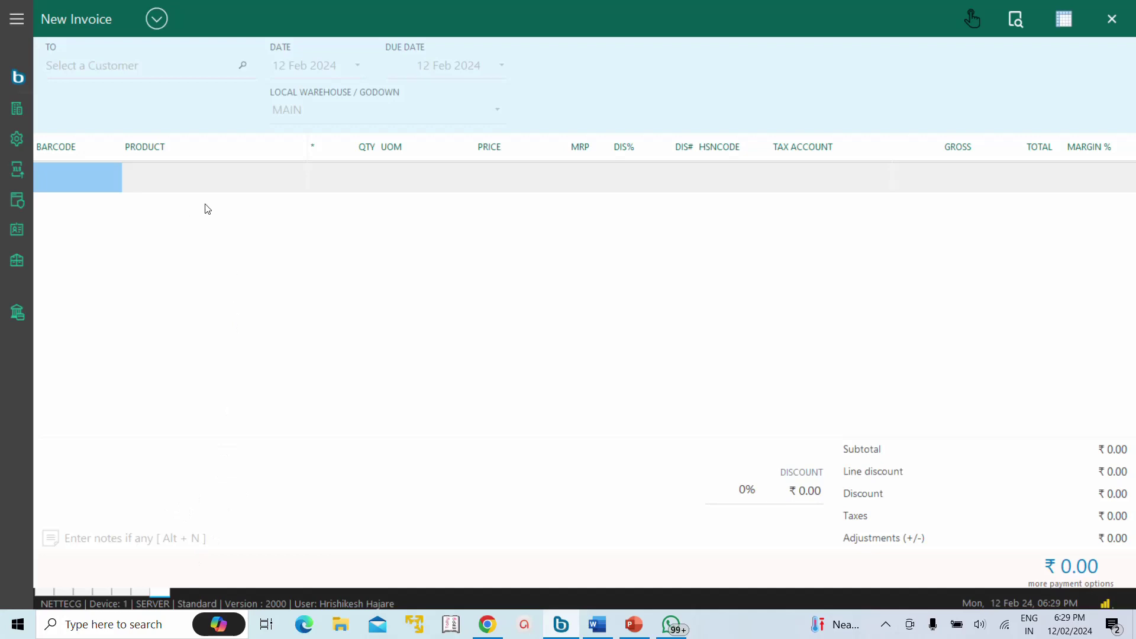
# Step: Hold the ₹675.00 bill as draft DRAFT01-00003, reopen it, and save it as an invoice
pyautogui.press('Return')
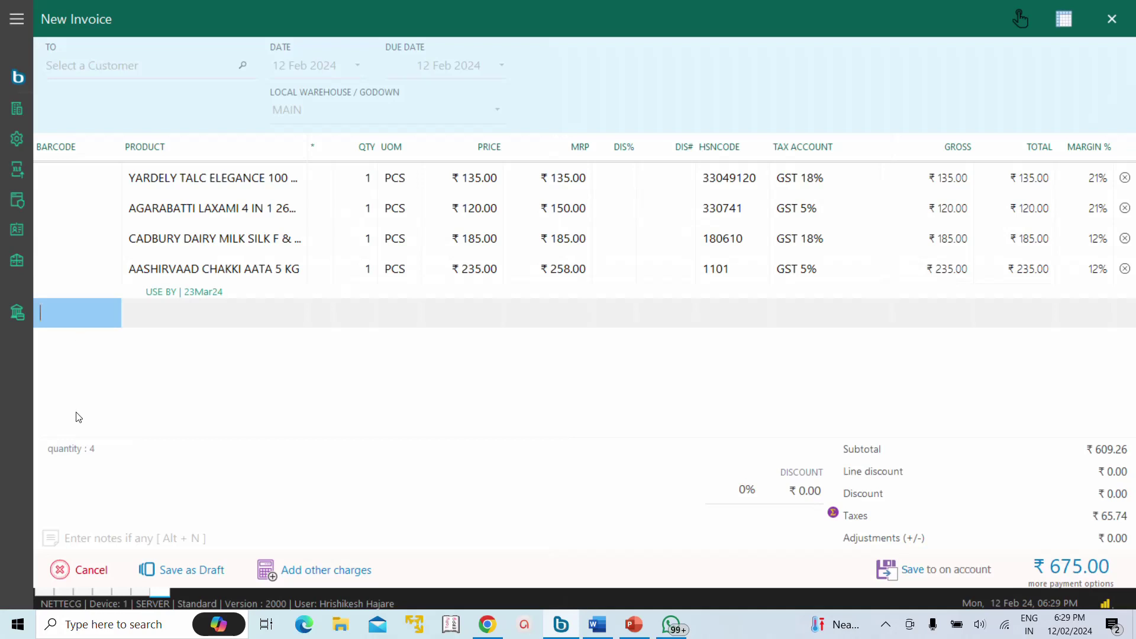
pyautogui.click(187, 571)
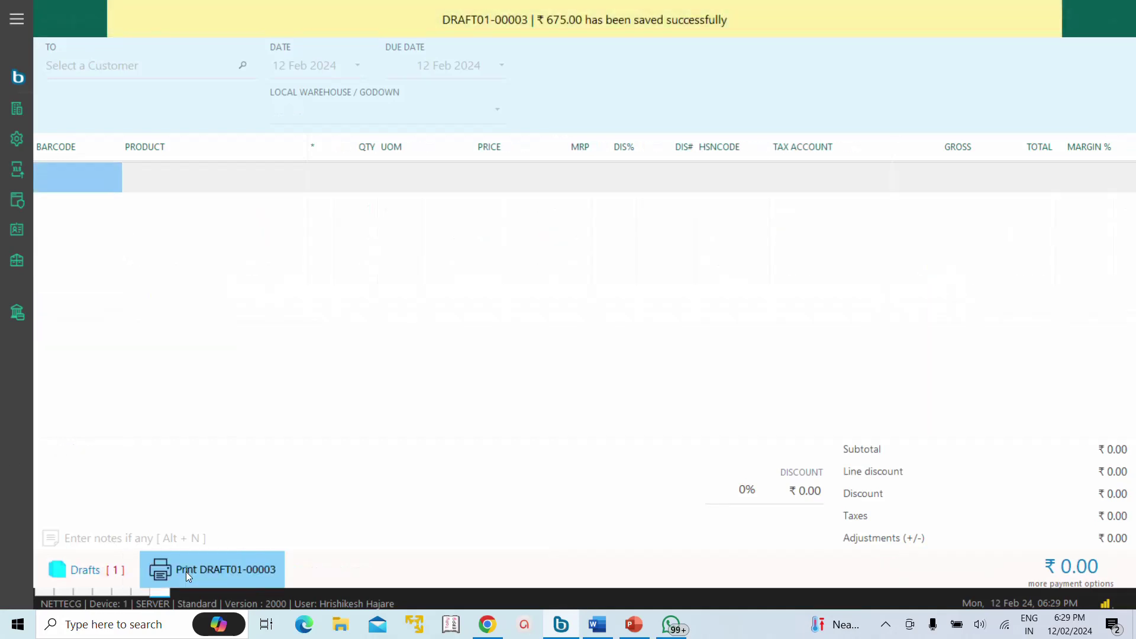
pyautogui.click(77, 570)
pyautogui.click(655, 104)
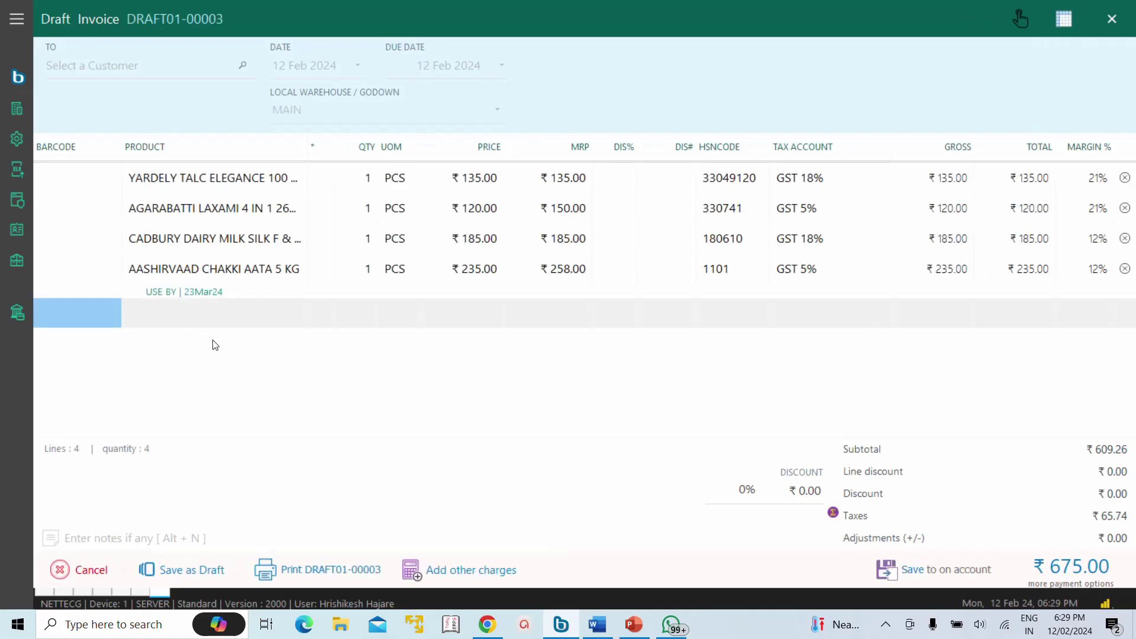
pyautogui.hotkey('ctrl', 's')
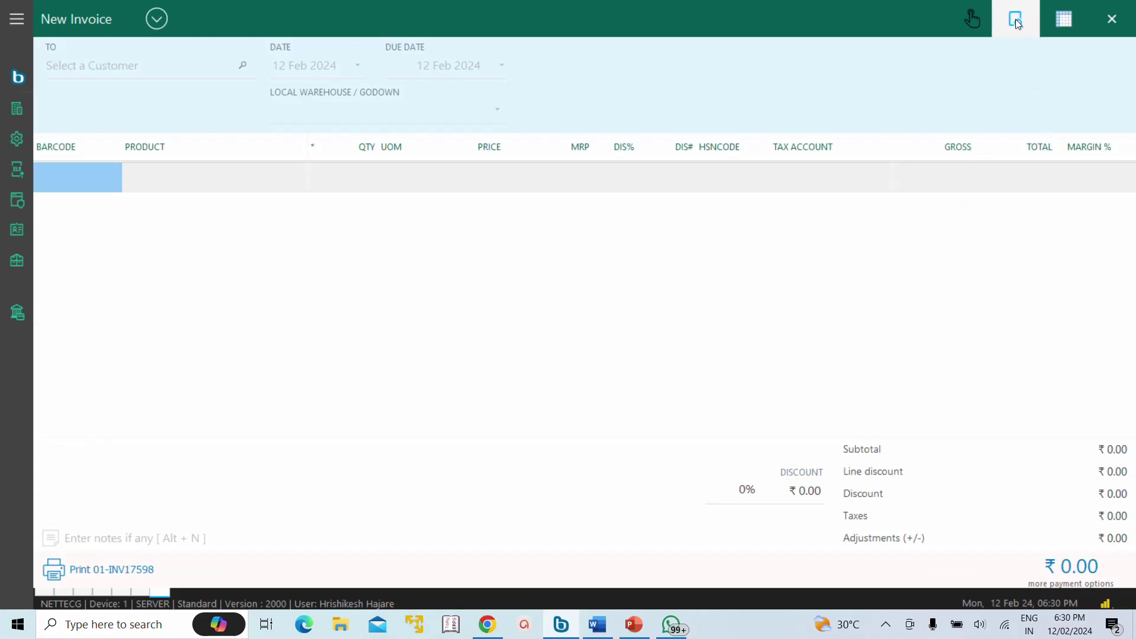
pyautogui.click(896, 38)
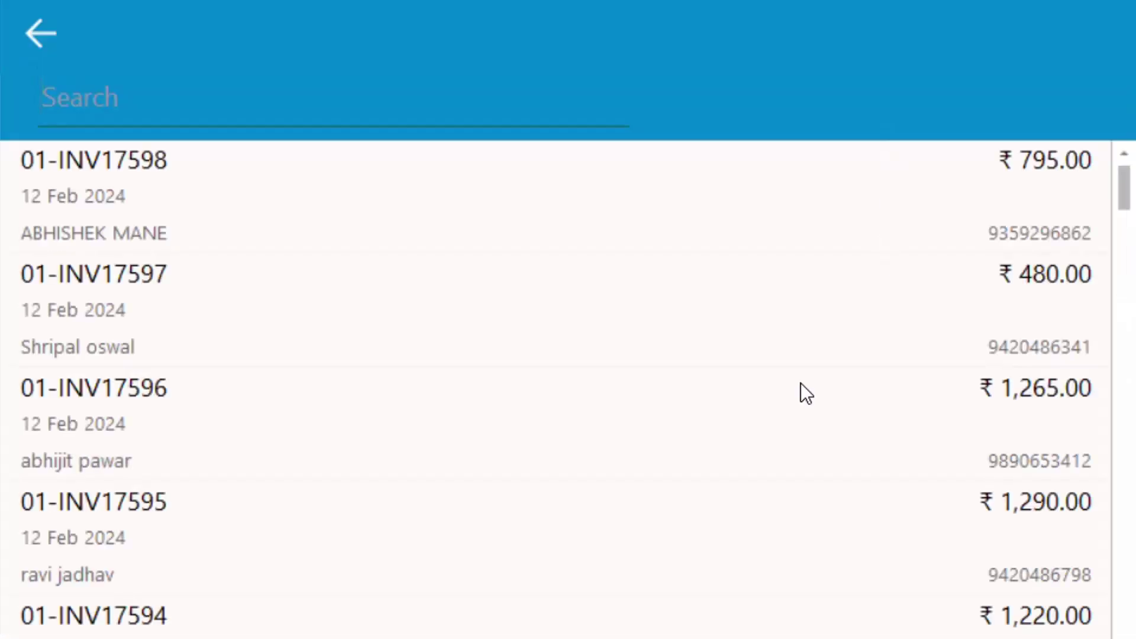
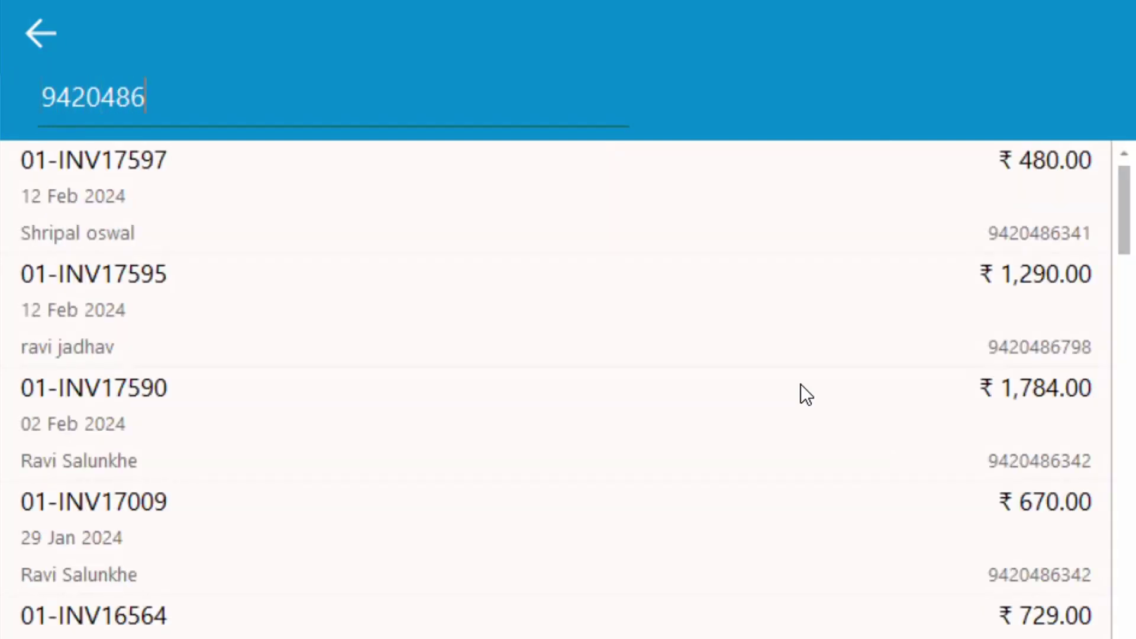
pyautogui.click(285, 172)
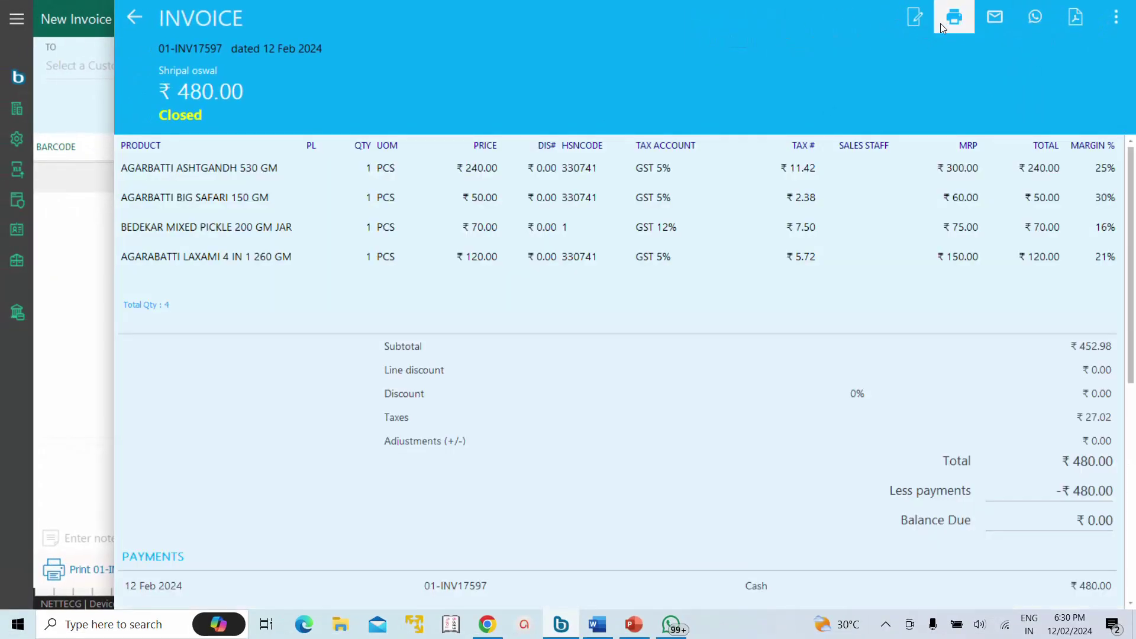
pyautogui.click(916, 17)
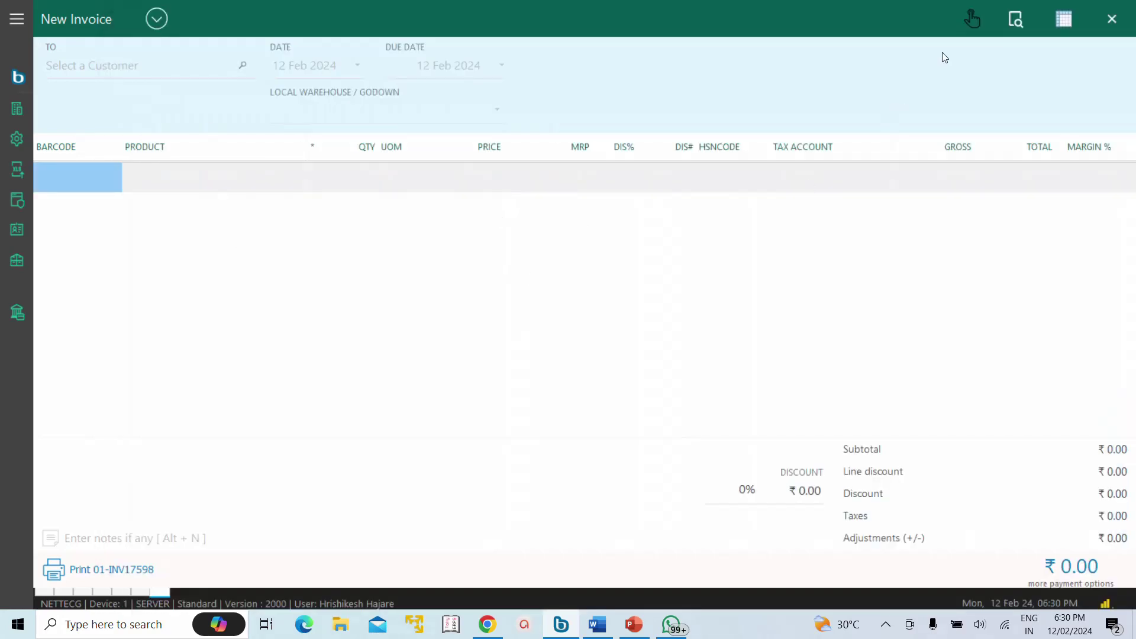
# Step: Show all of this month's invoices (236) in the invoice list
pyautogui.click(1060, 23)
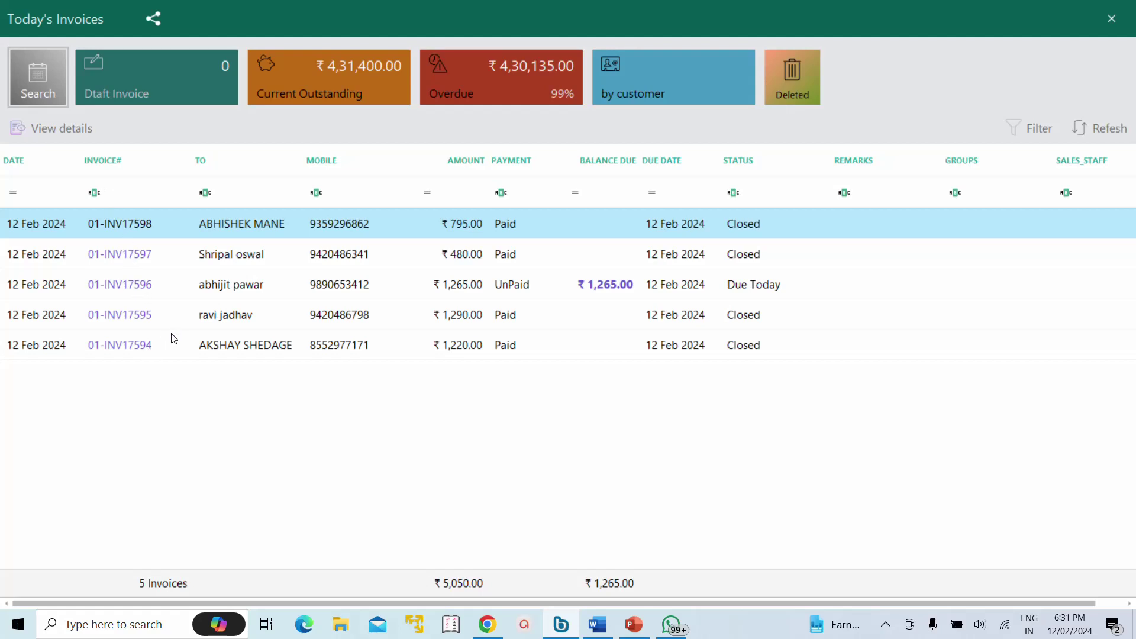
pyautogui.click(34, 77)
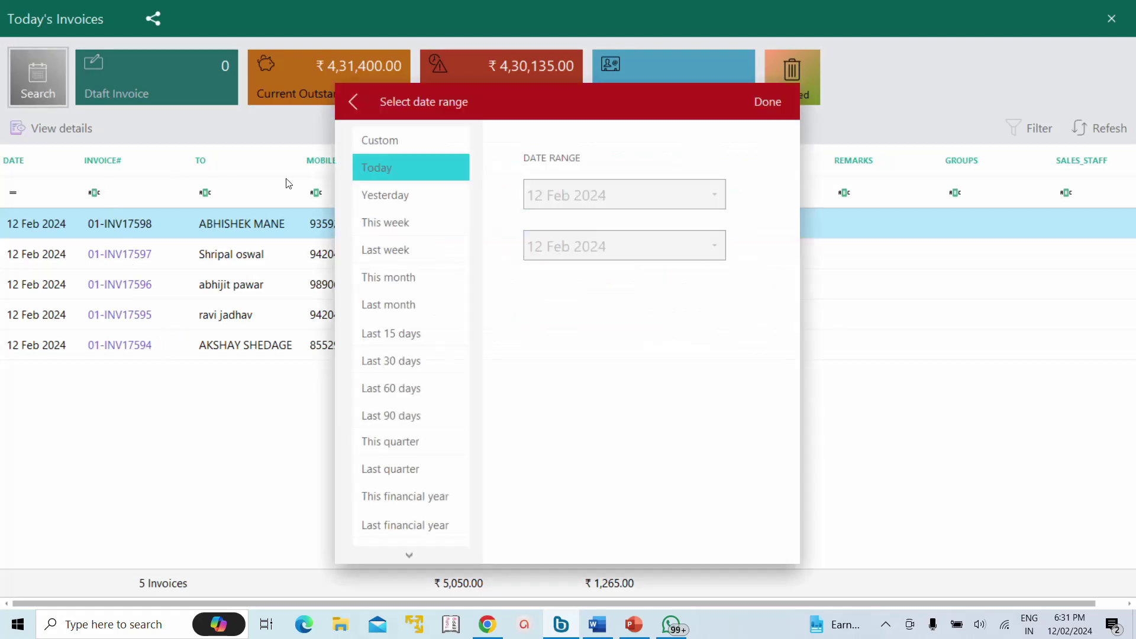
pyautogui.click(388, 277)
pyautogui.click(769, 102)
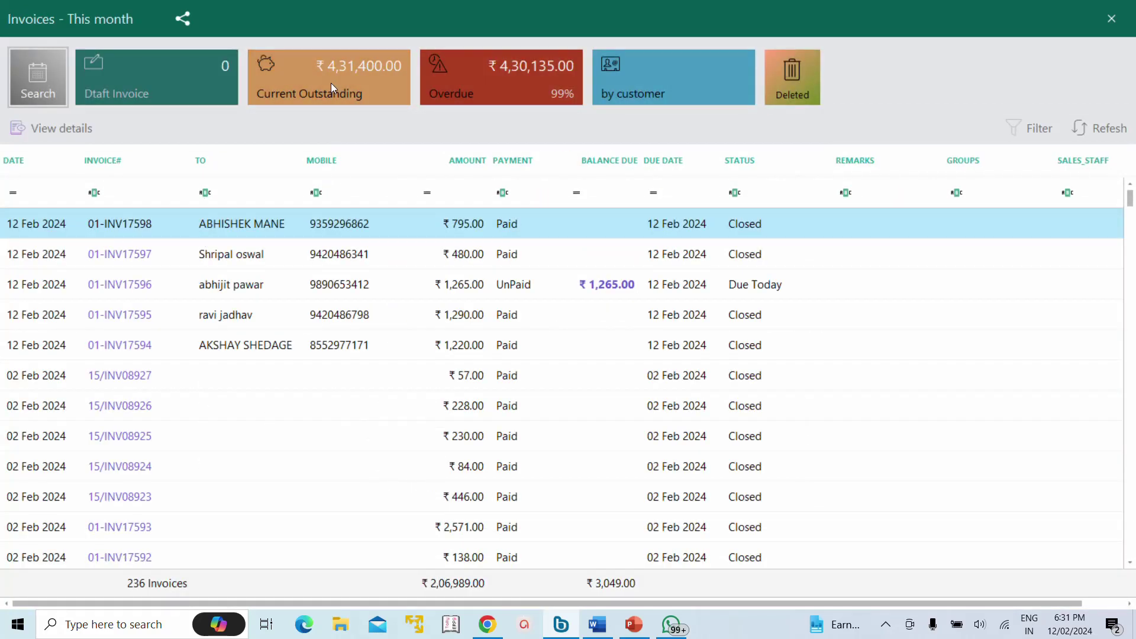
# Step: Filter the invoices by a customer searched by name to see their 97 invoices, then close
pyautogui.click(667, 98)
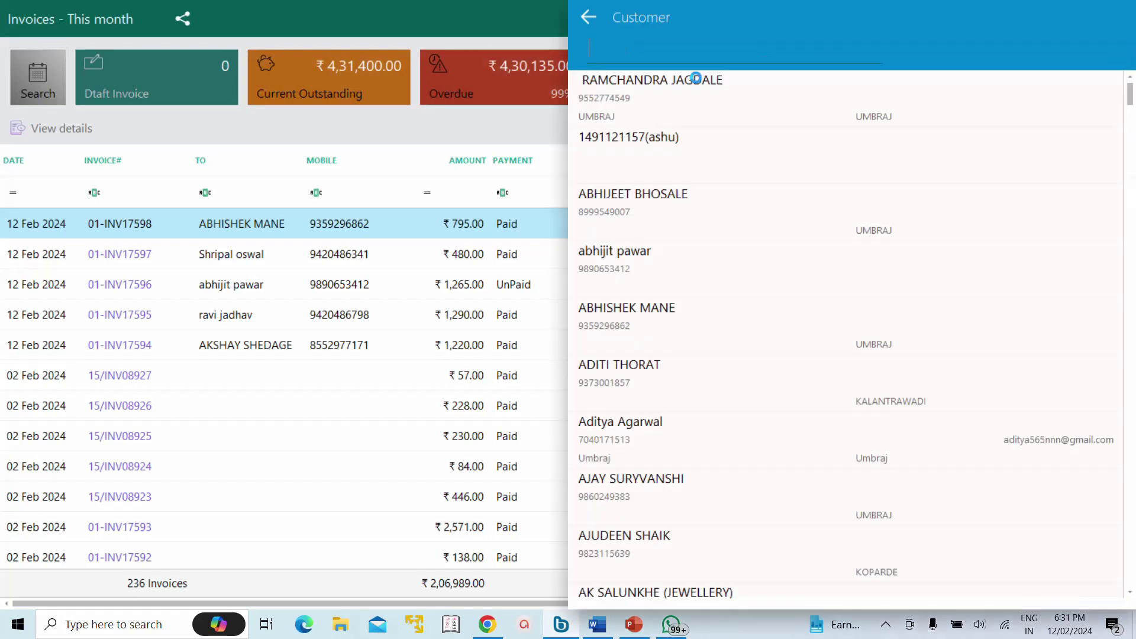
pyautogui.write('rav')
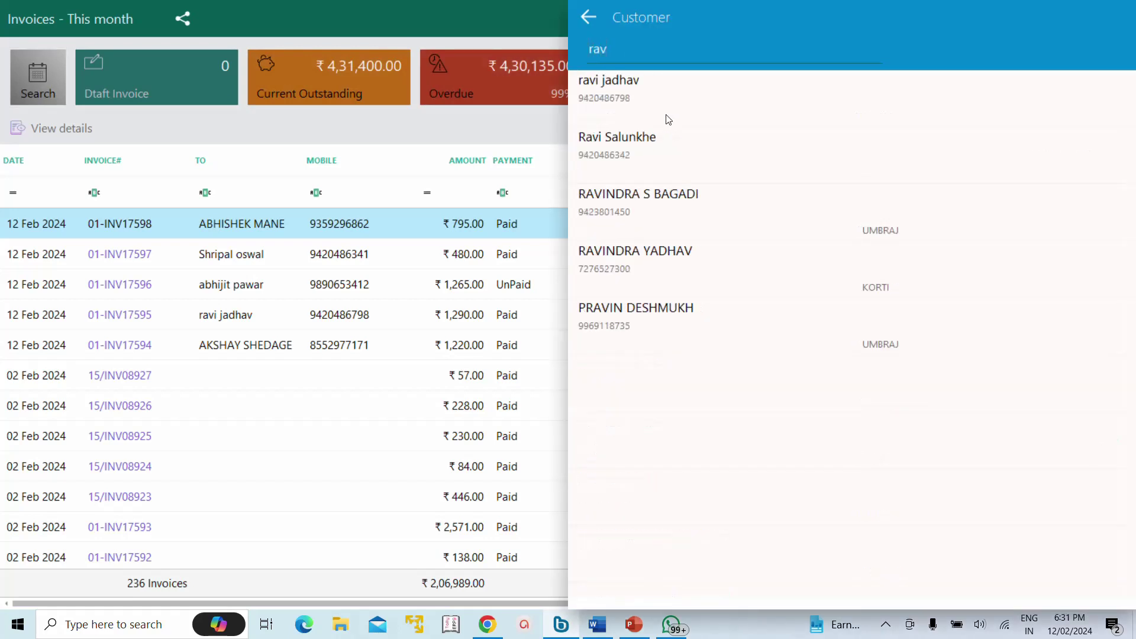
pyautogui.click(667, 135)
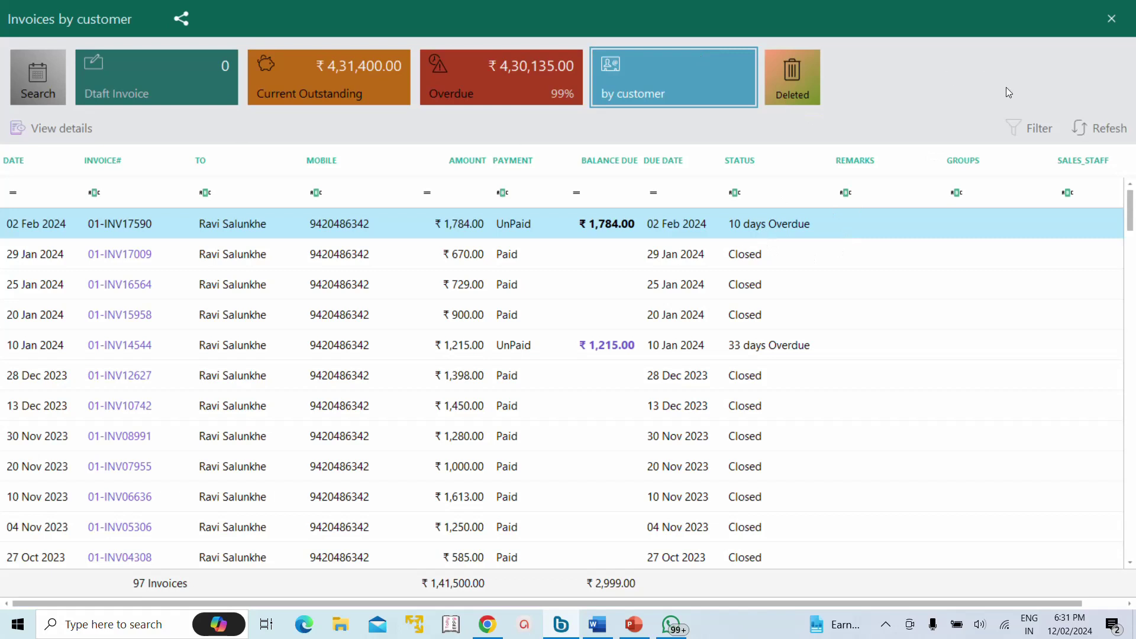
pyautogui.press('Escape')
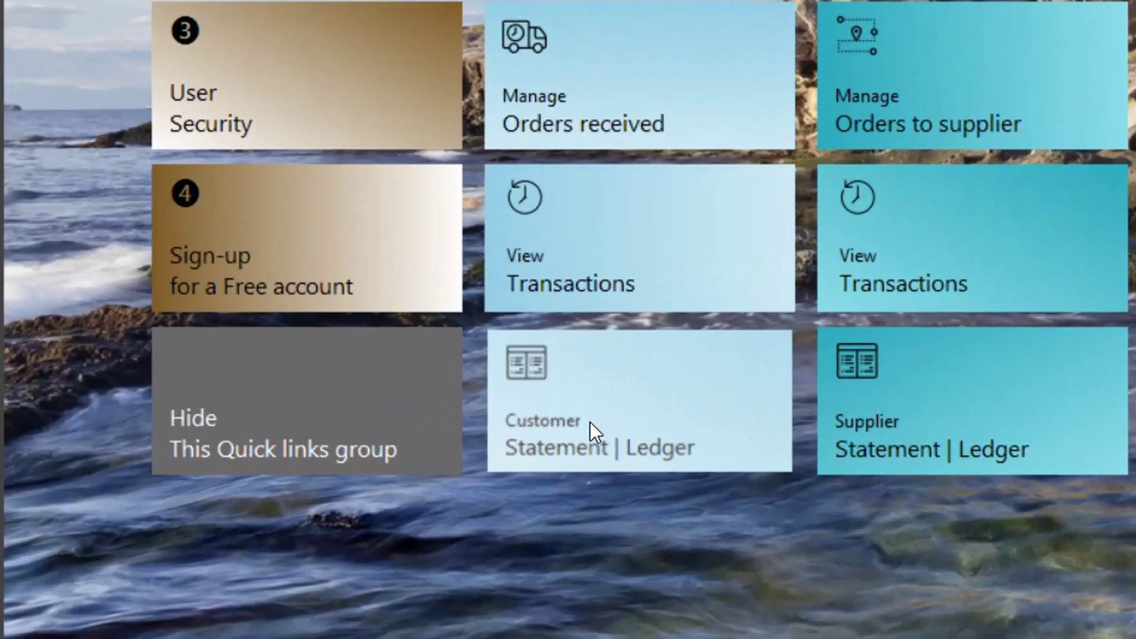
pyautogui.click(591, 422)
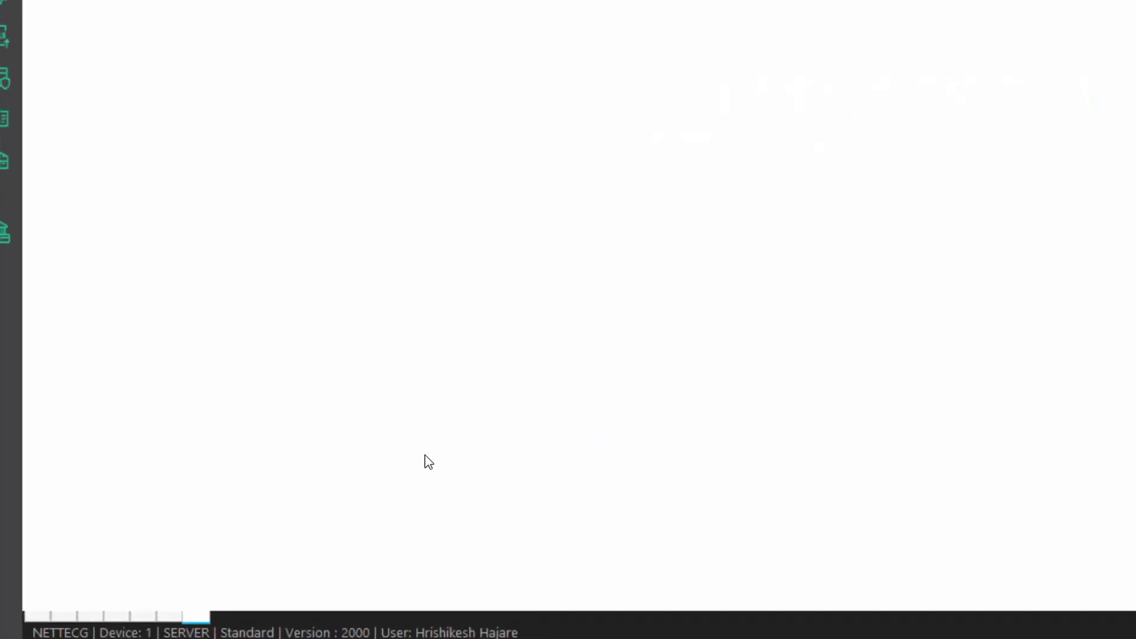
pyautogui.write('ravi')
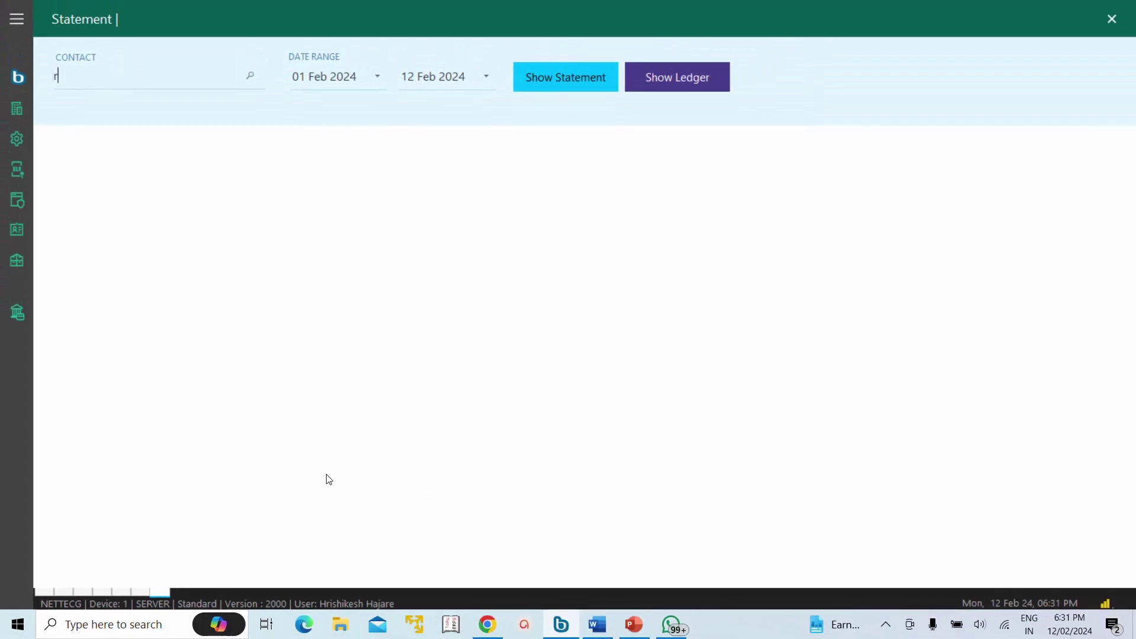
pyautogui.press('Return')
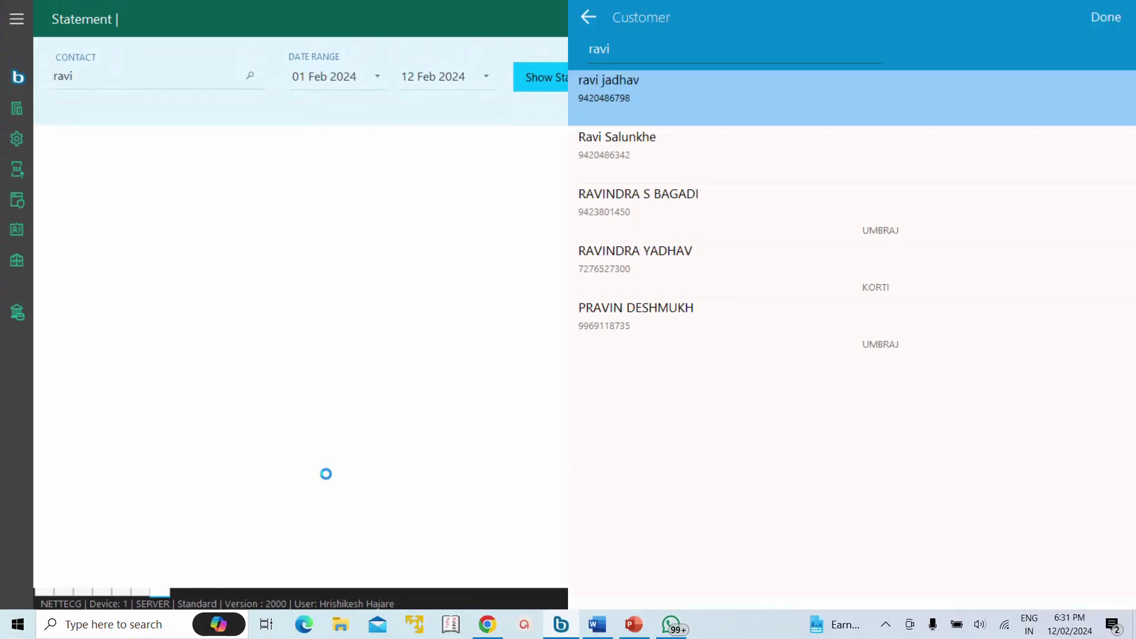
pyautogui.click(617, 137)
pyautogui.click(558, 76)
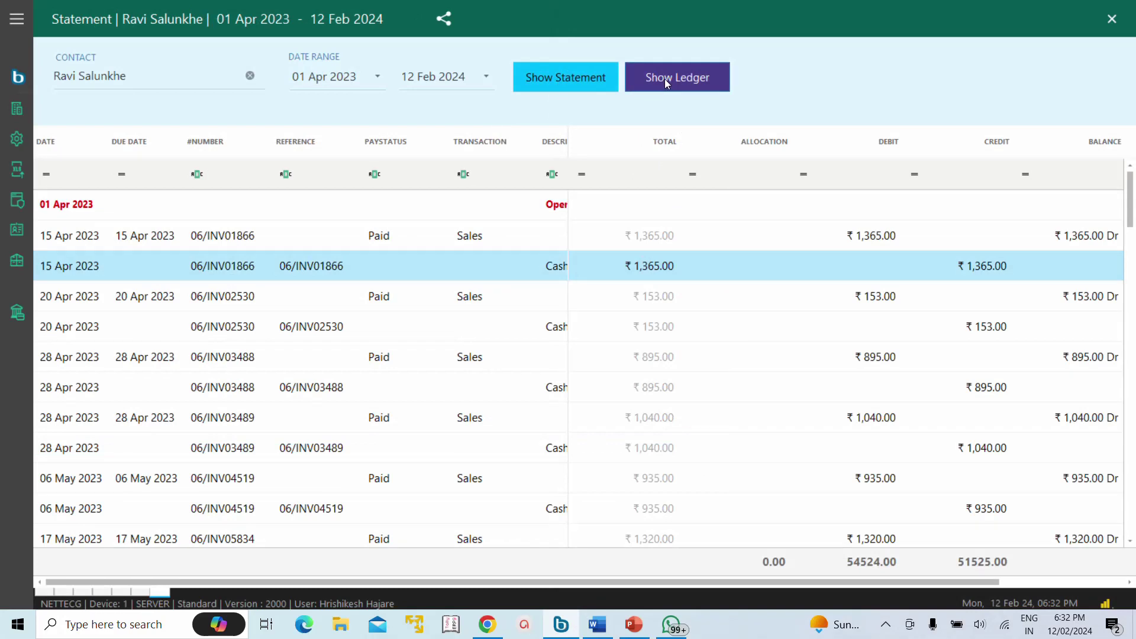
pyautogui.click(665, 79)
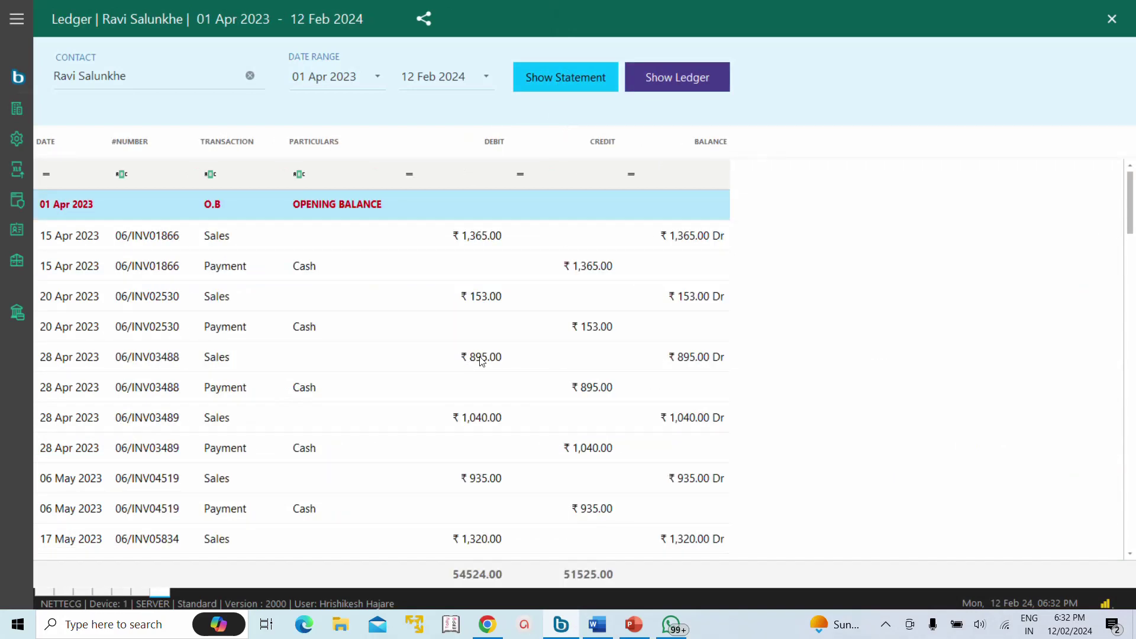
pyautogui.click(574, 72)
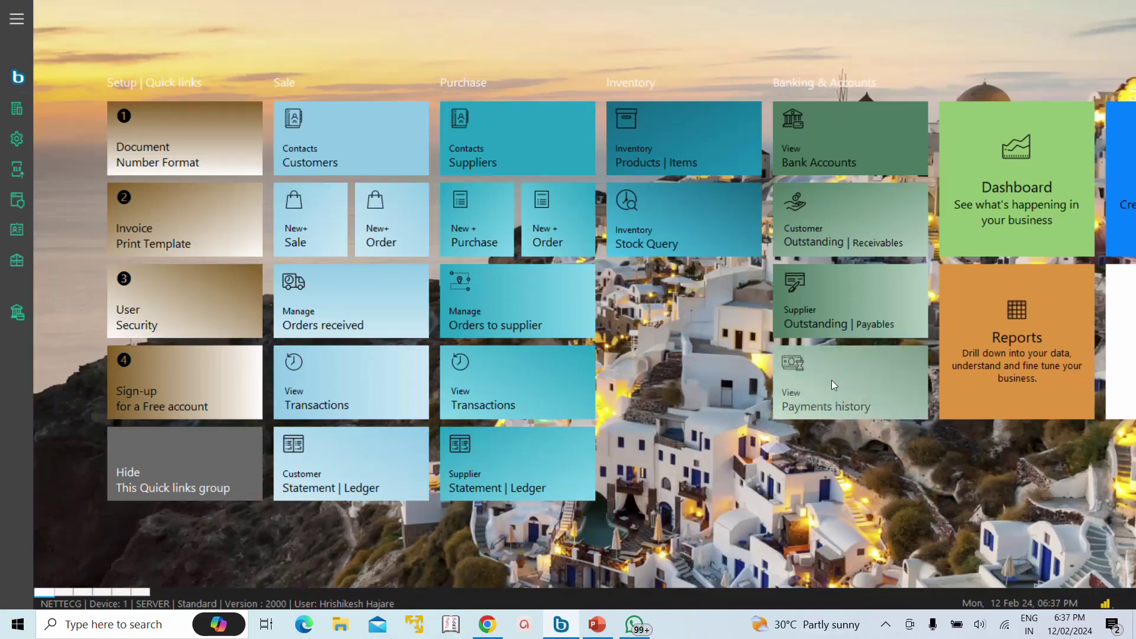
# Step: View the payment-mode summary for 10–12 Feb 2024, then switch it to this month
pyautogui.click(832, 380)
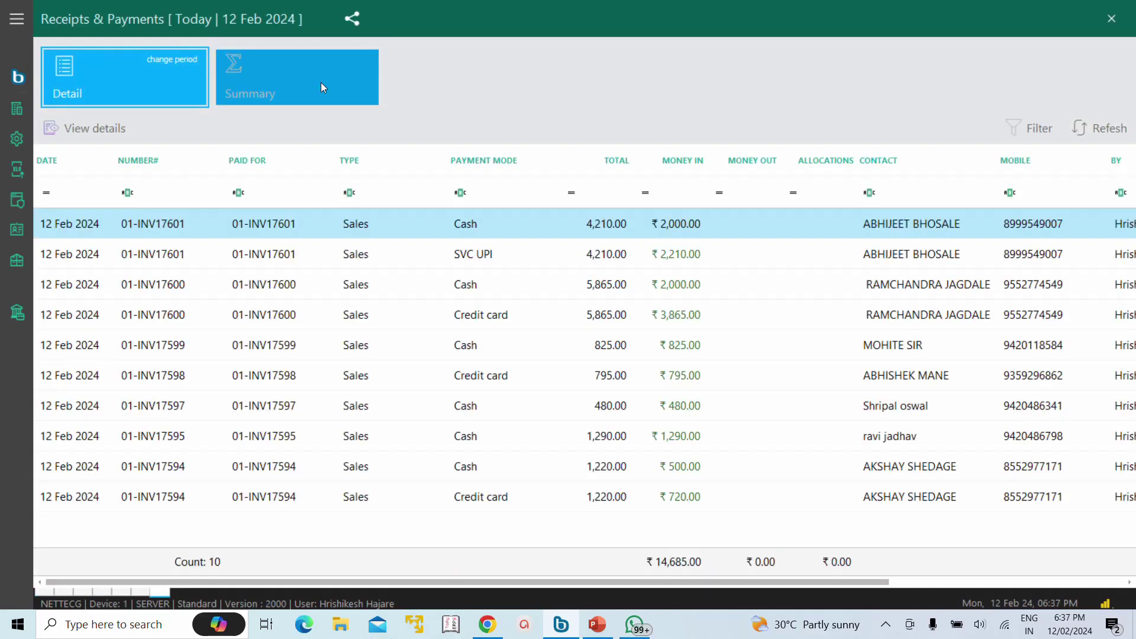
pyautogui.click(320, 83)
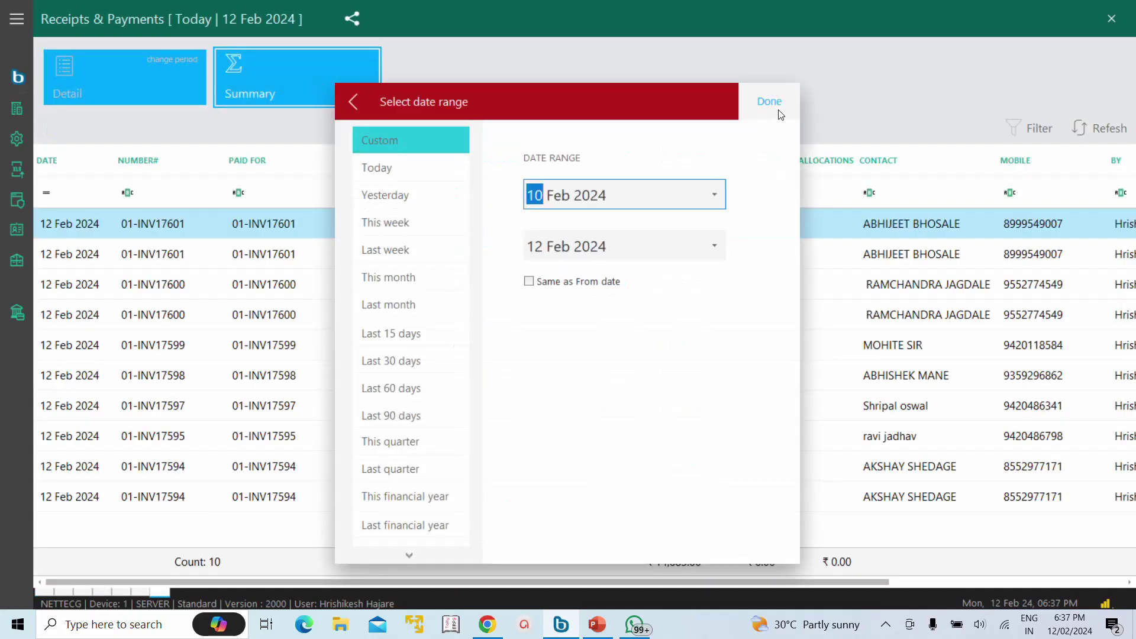
pyautogui.click(769, 104)
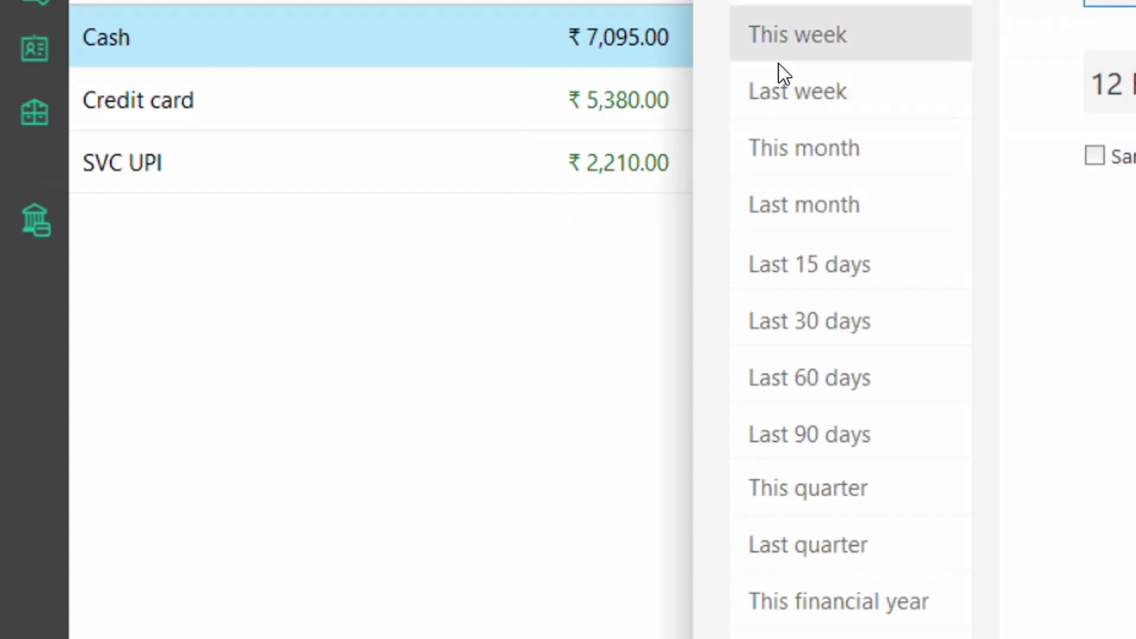
pyautogui.click(818, 155)
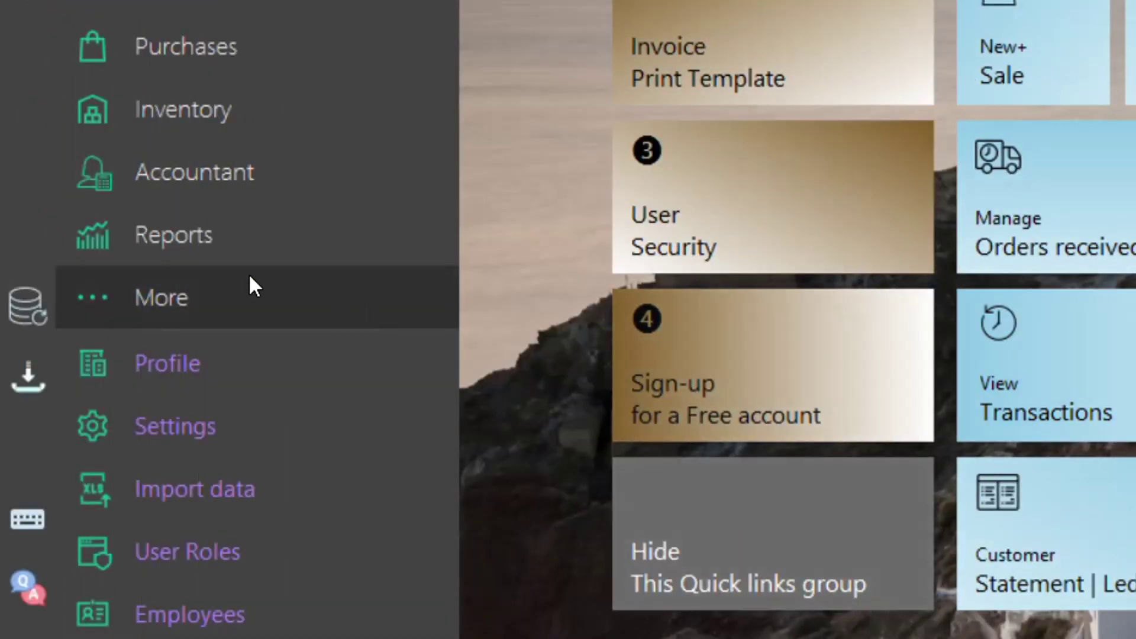
# Step: In Cashdraw, enter counted amounts: Cash 7195, Credit card 5380, Credit 1200, SVC UPI 2210
pyautogui.click(193, 310)
pyautogui.click(202, 368)
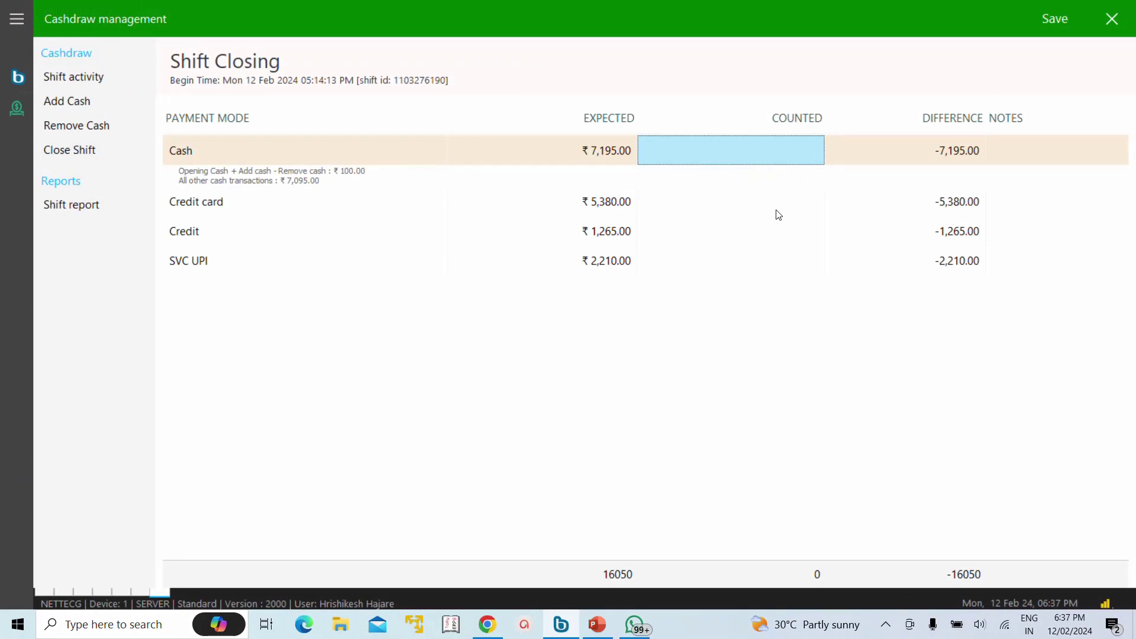
pyautogui.write('7195')
pyautogui.press('Return')
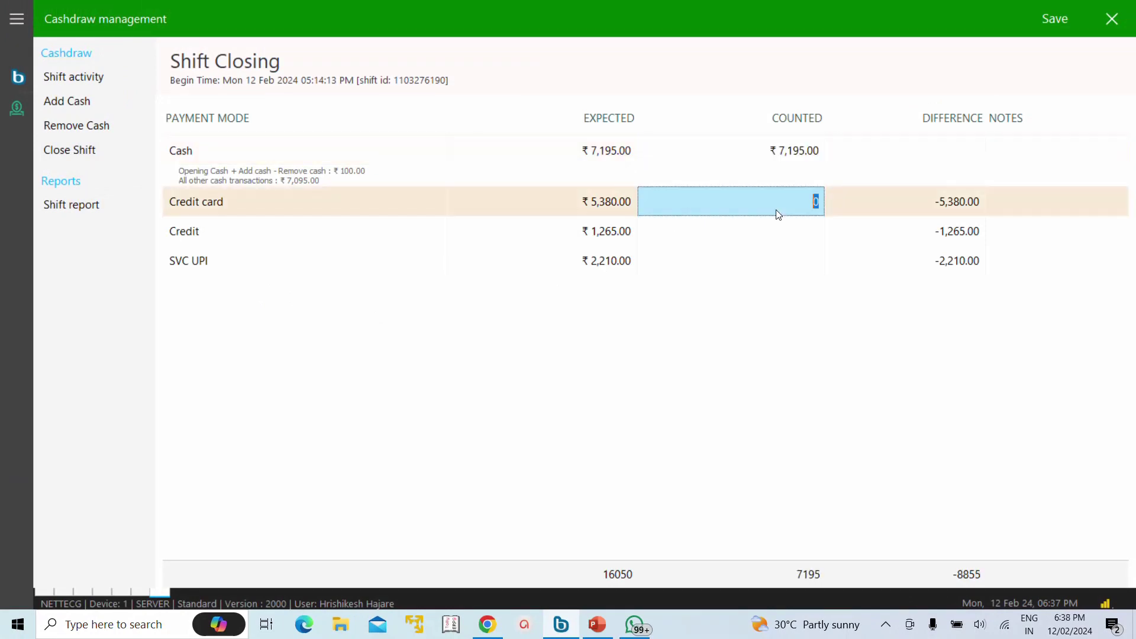
pyautogui.write('5380')
pyautogui.press('Return')
pyautogui.write('1200')
pyautogui.press('Return')
pyautogui.write('2210')
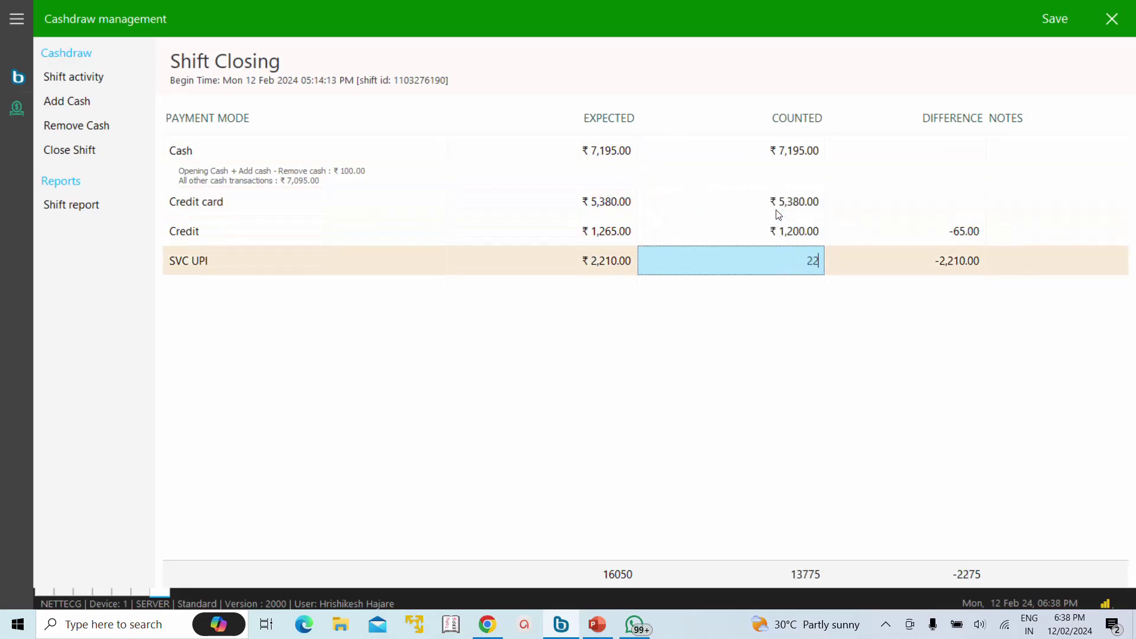
pyautogui.press('Return')
# Step: Confirm closing the shift, agree to print, and open the shift report
pyautogui.click(1059, 20)
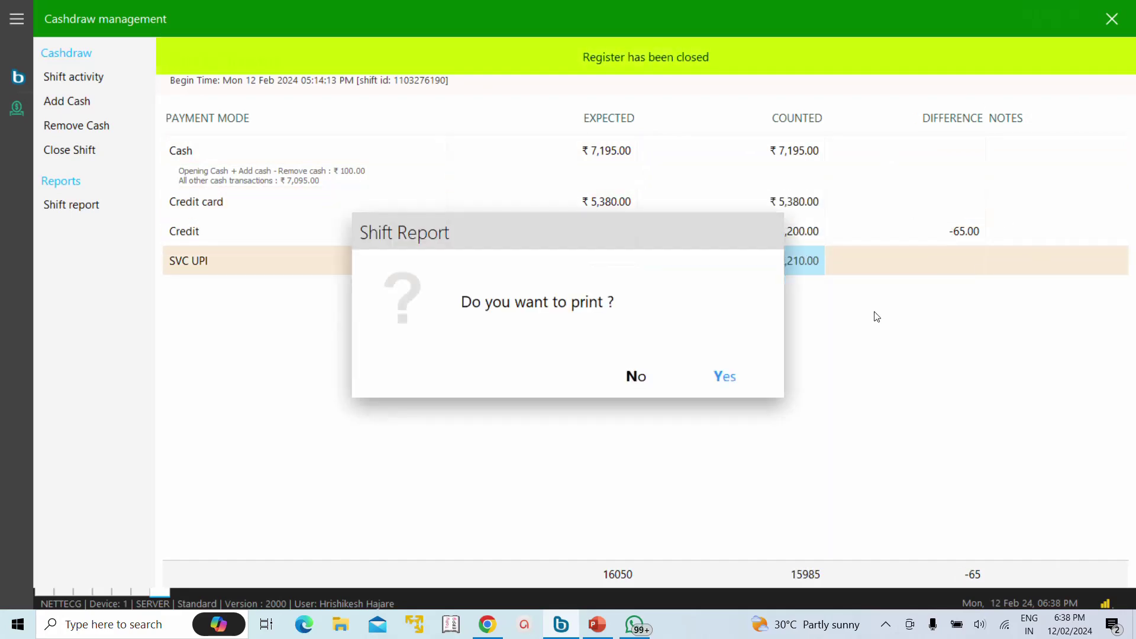
pyautogui.click(742, 386)
pyautogui.click(983, 20)
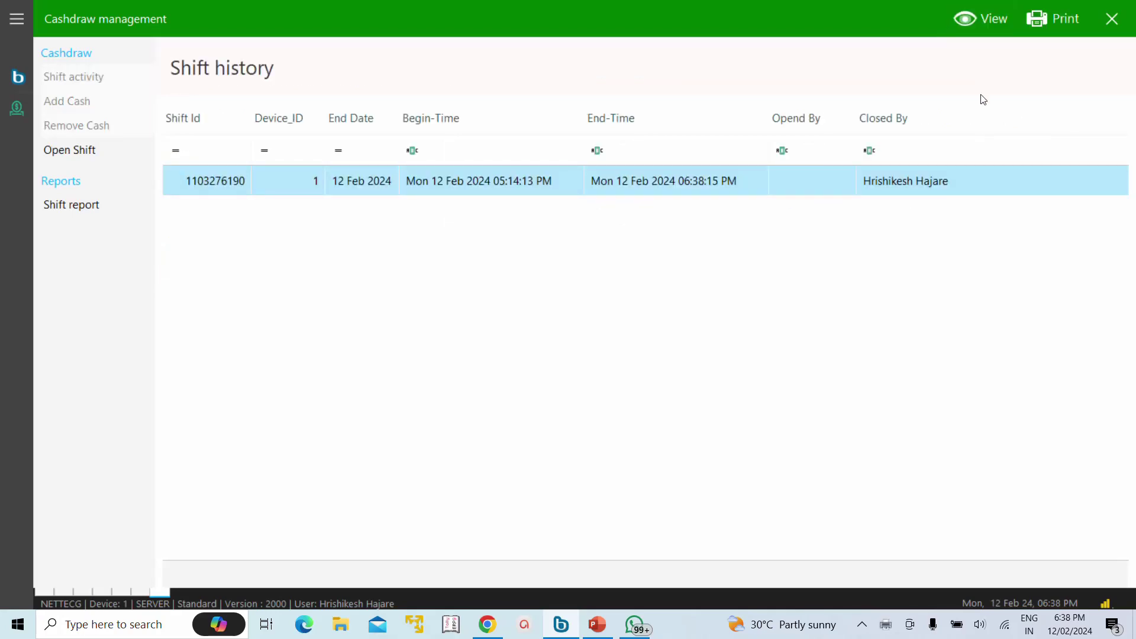
pyautogui.press('Return')
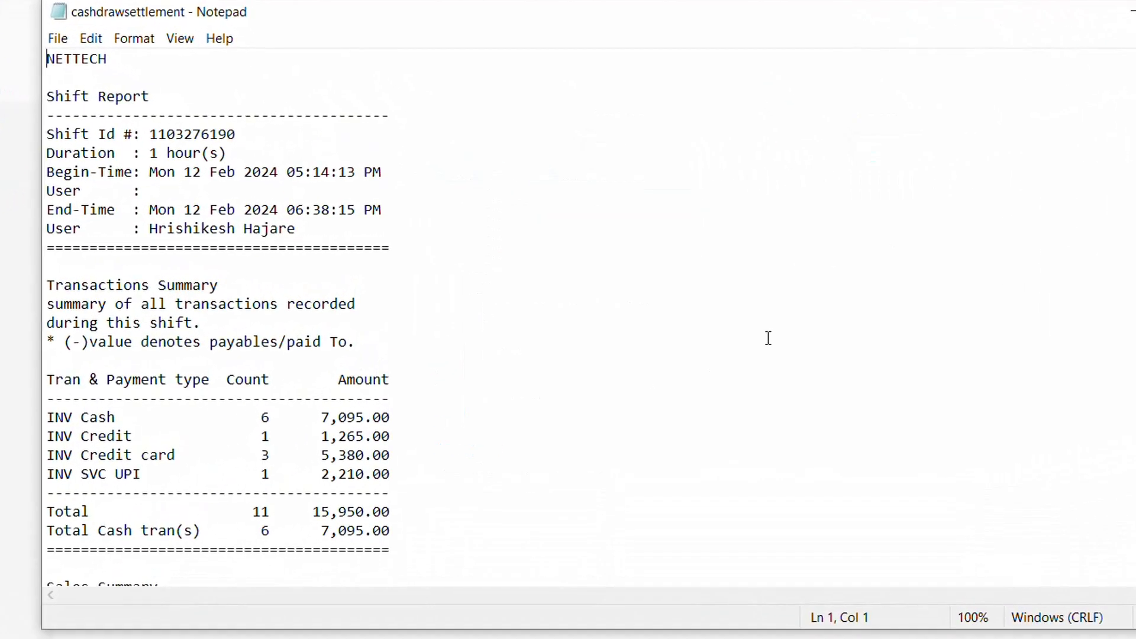